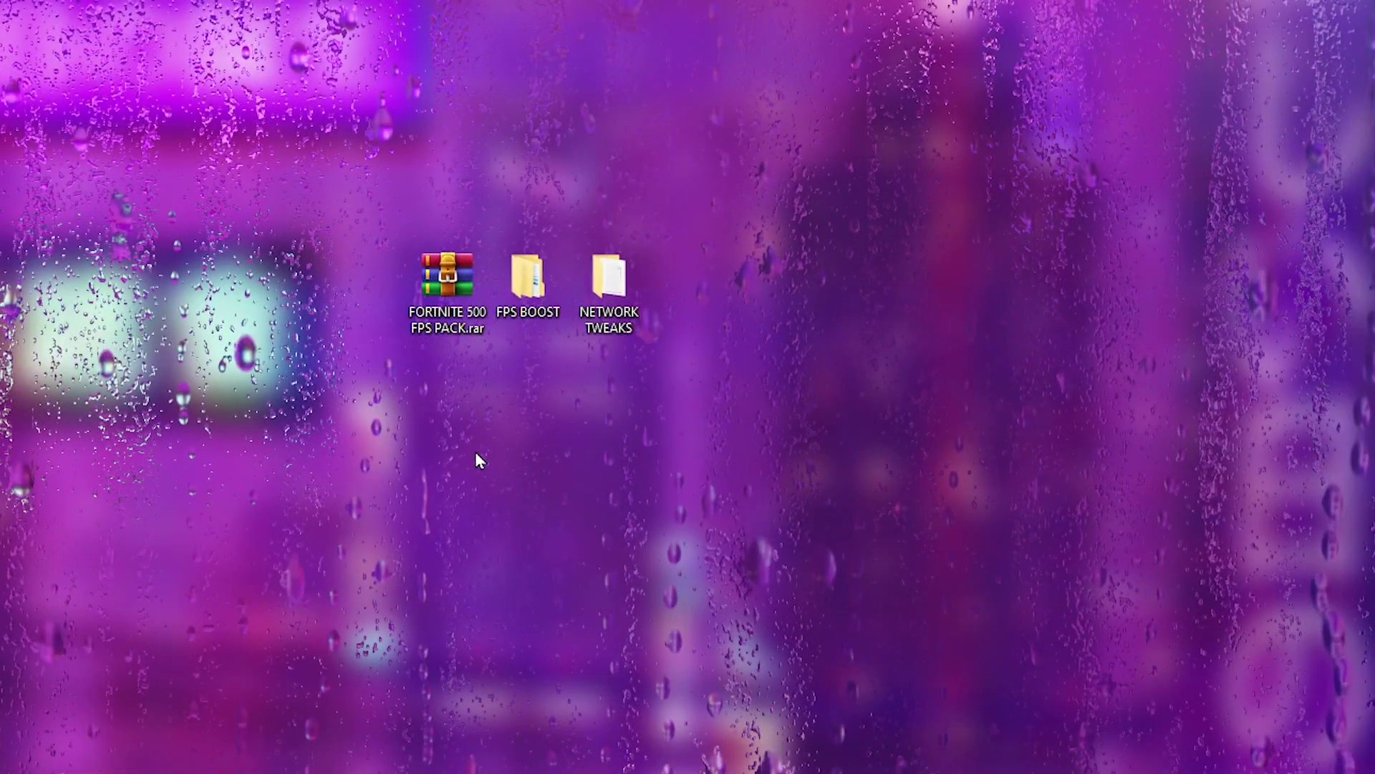
Step: Extract the DnsJumper folder from DnsJumper.zip into NETWORK TWEAKS using WinRAR
double_click(611, 306)
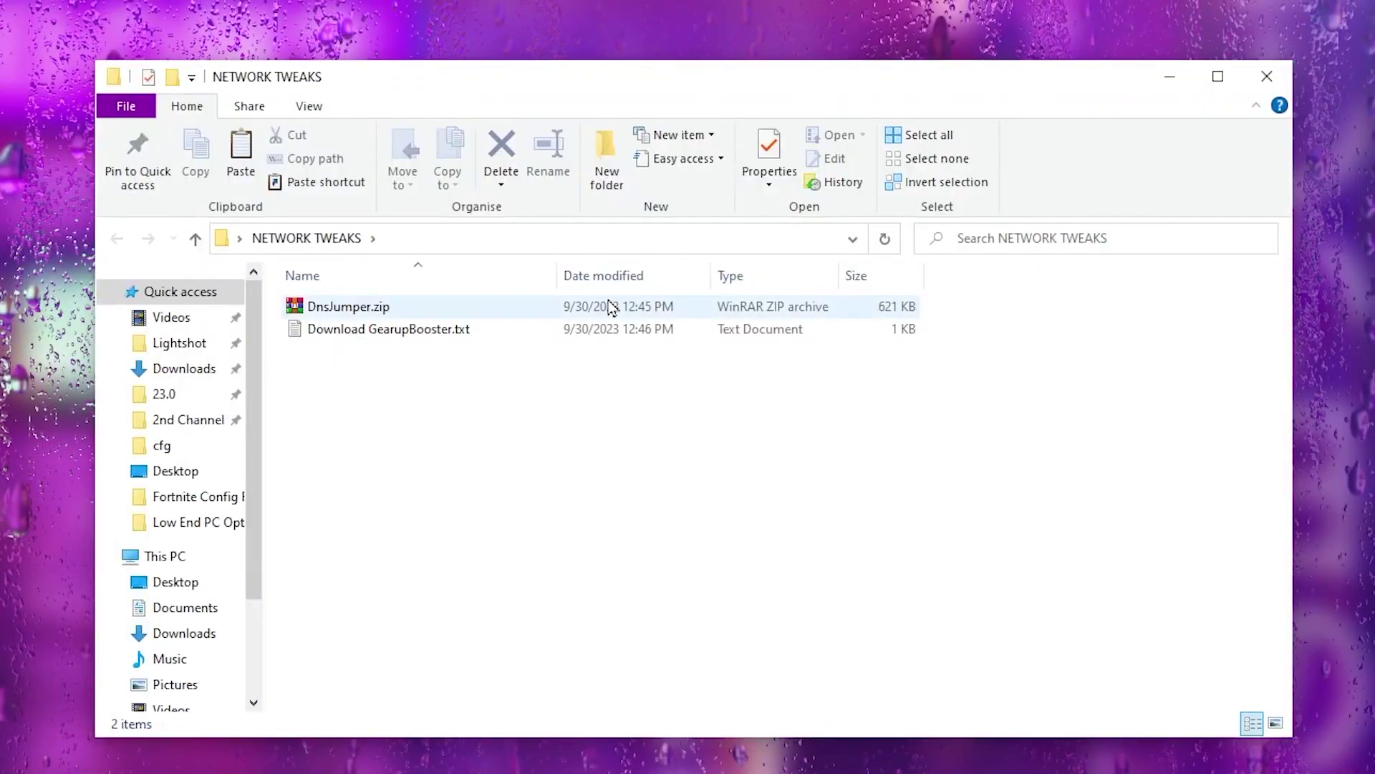
double_click(348, 308)
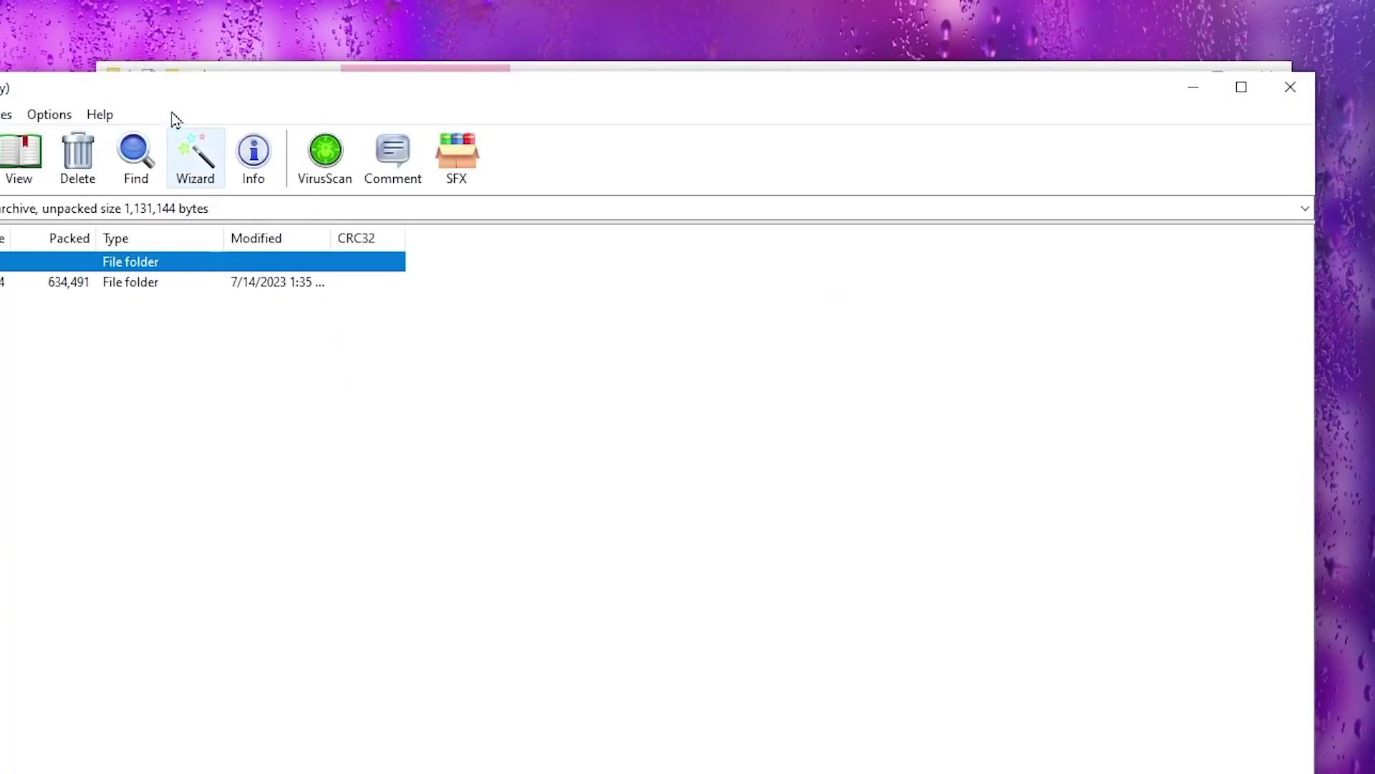
left_click_drag(169, 109, 1110, 289)
left_click(845, 467)
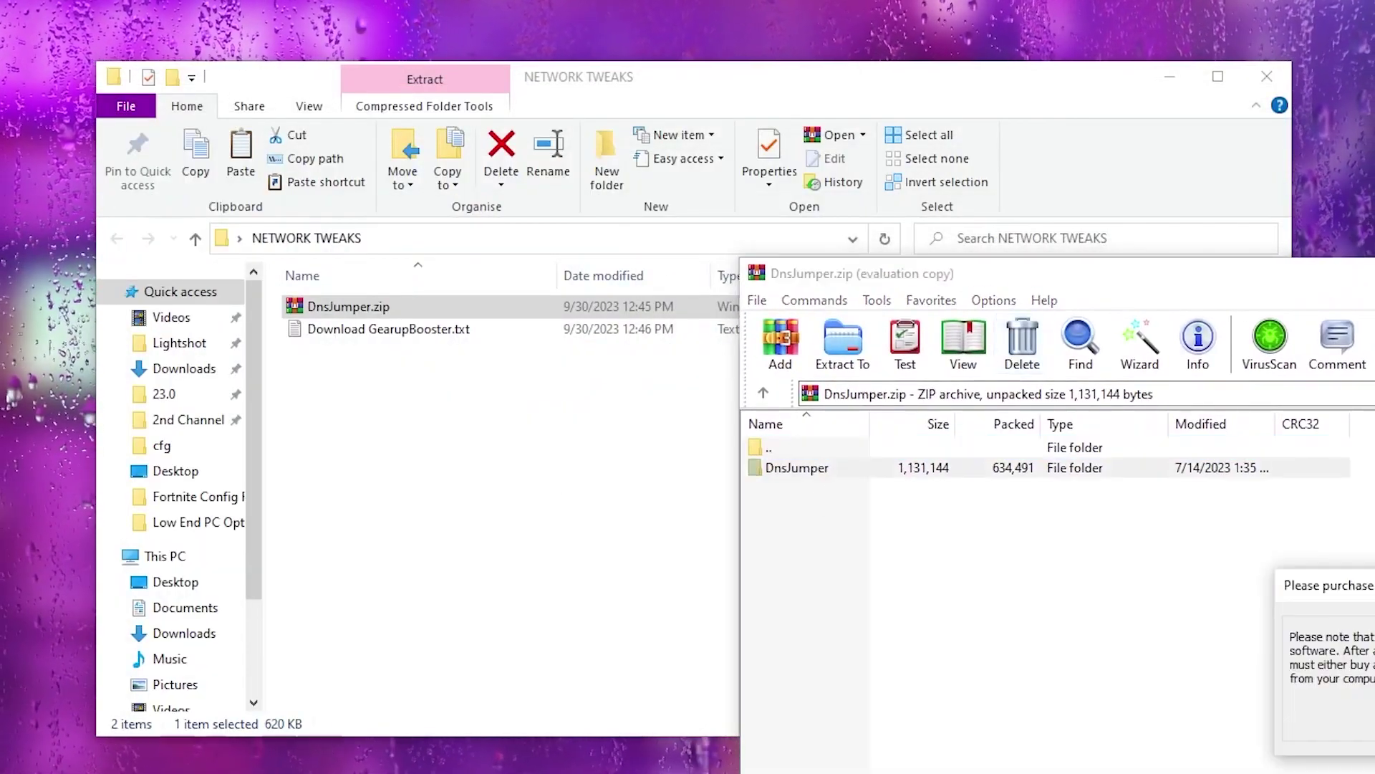
key("Escape")
left_click_drag(804, 468, 530, 401)
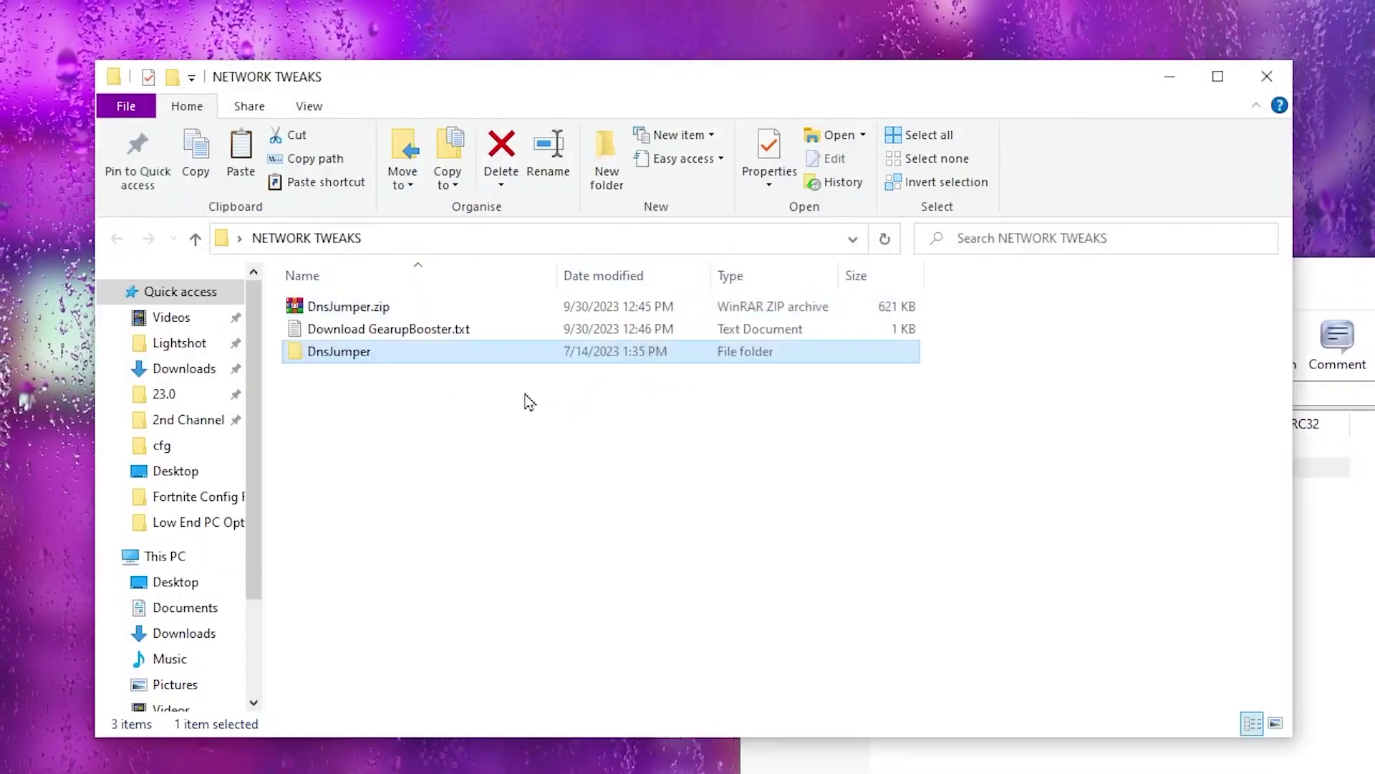
Step: Close WinRAR and run DnsJumper.exe from the extracted folder with admin rights
double_click(349, 351)
left_click_drag(1332, 271, 401, 334)
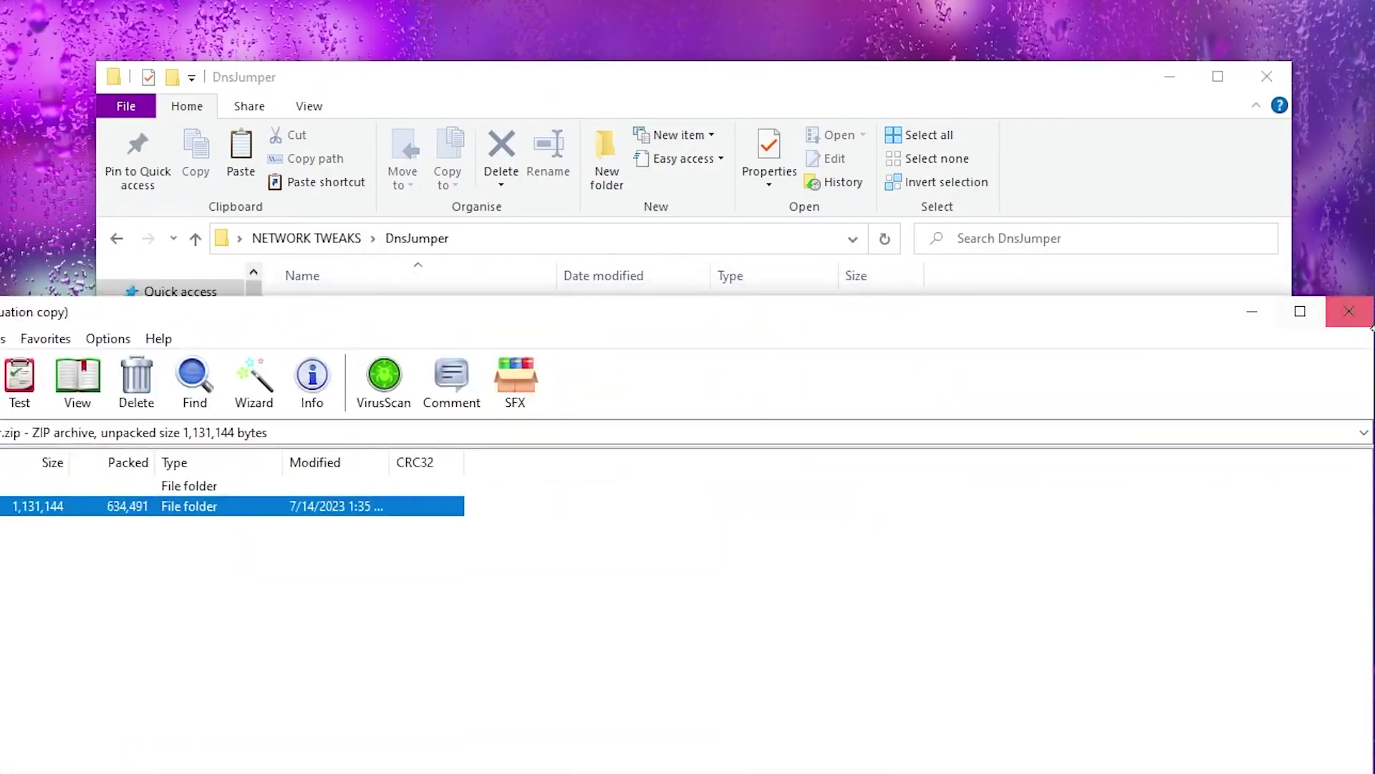
left_click(1370, 324)
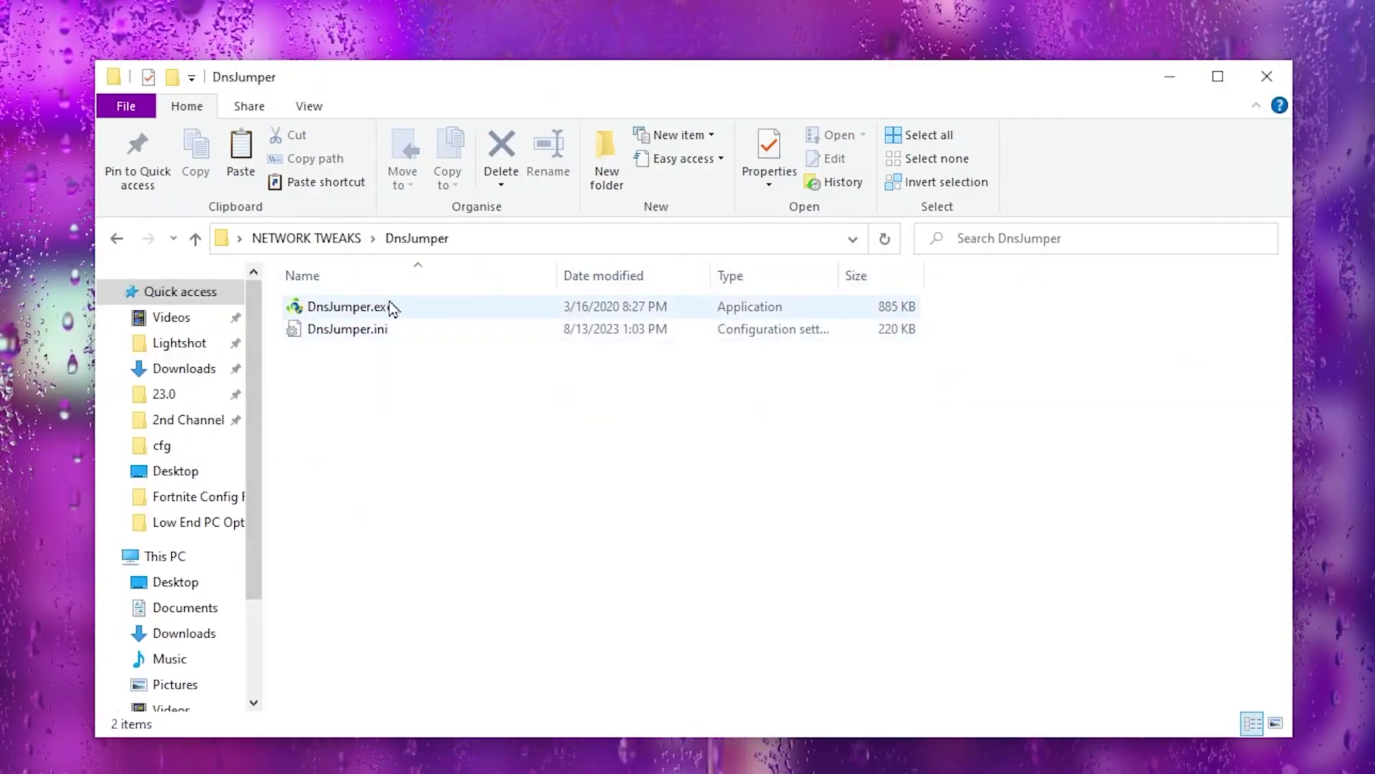
double_click(351, 308)
left_click(564, 649)
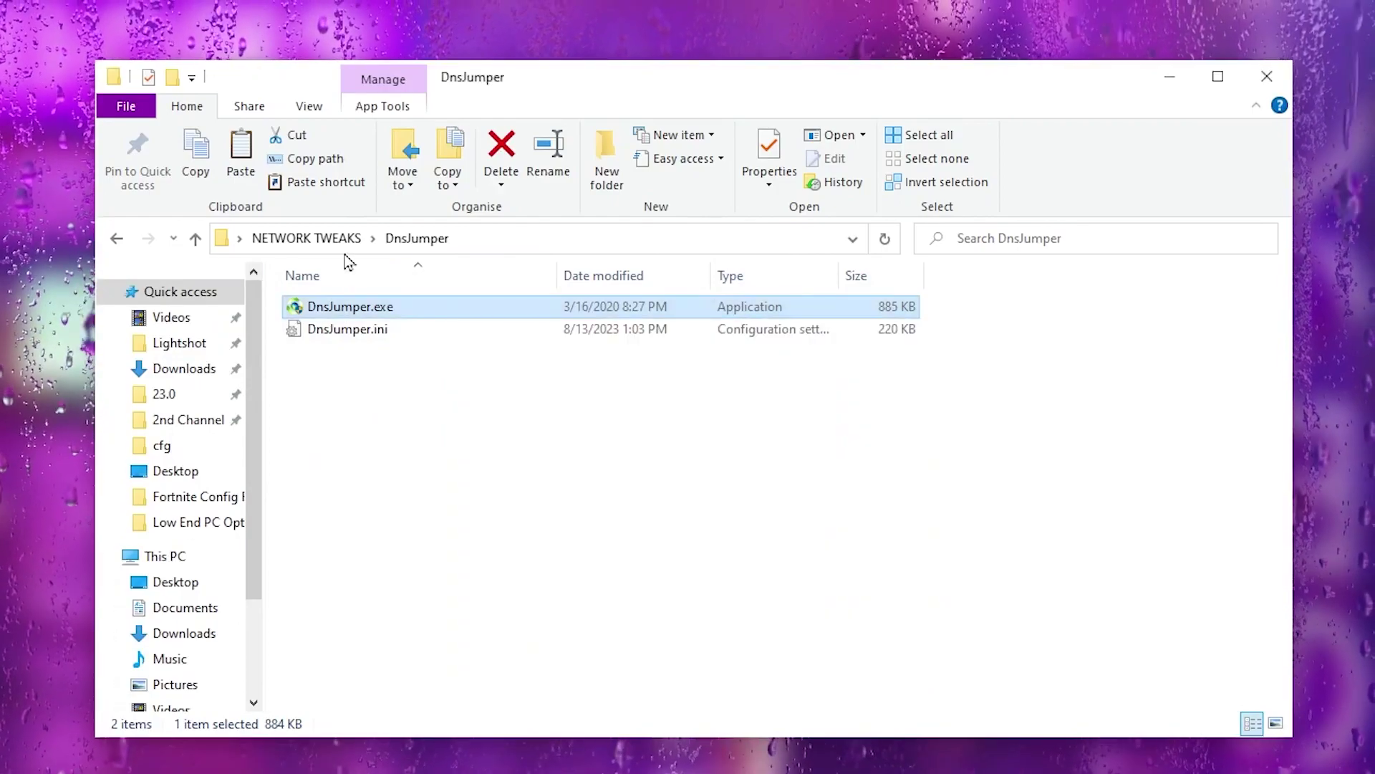
left_click(444, 407)
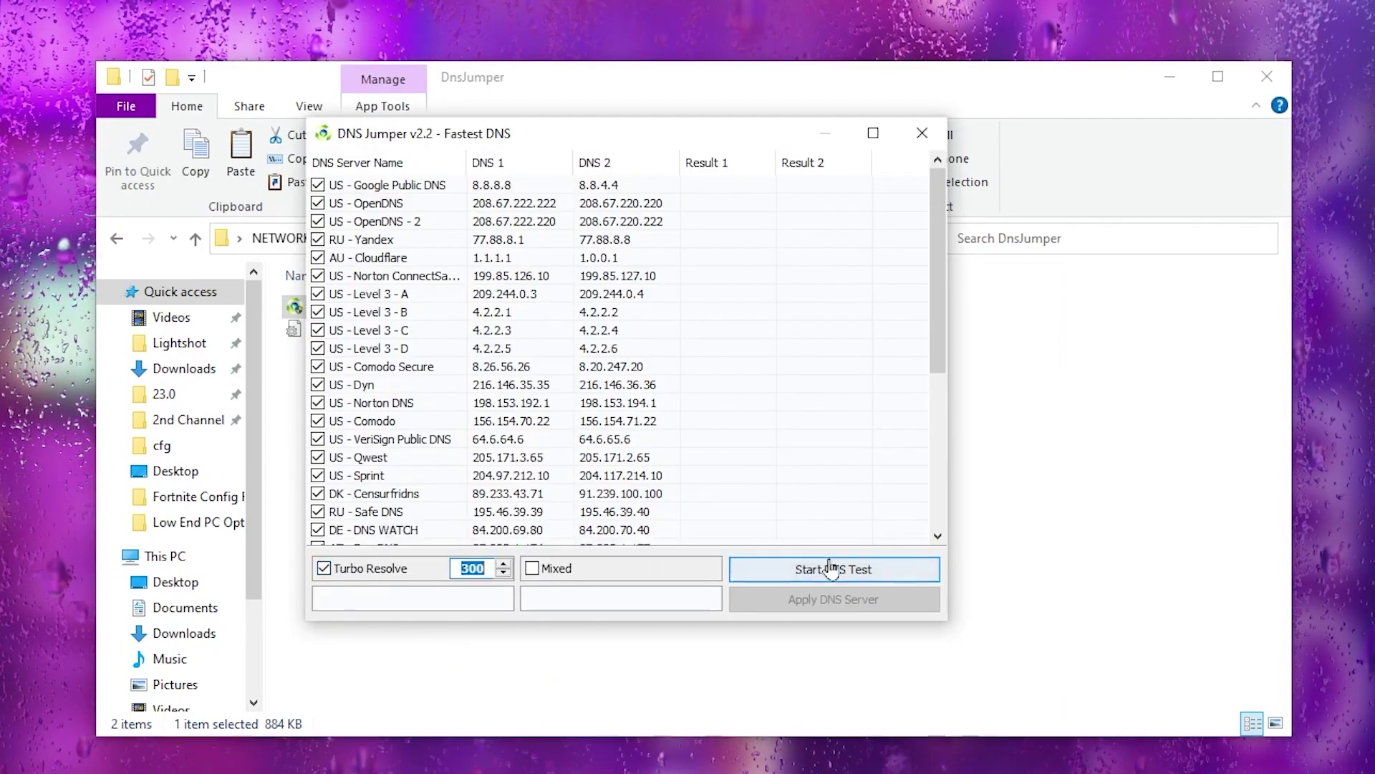
Step: Run the DNS test and apply the fastest result, US - Google Public DNS
left_click(801, 576)
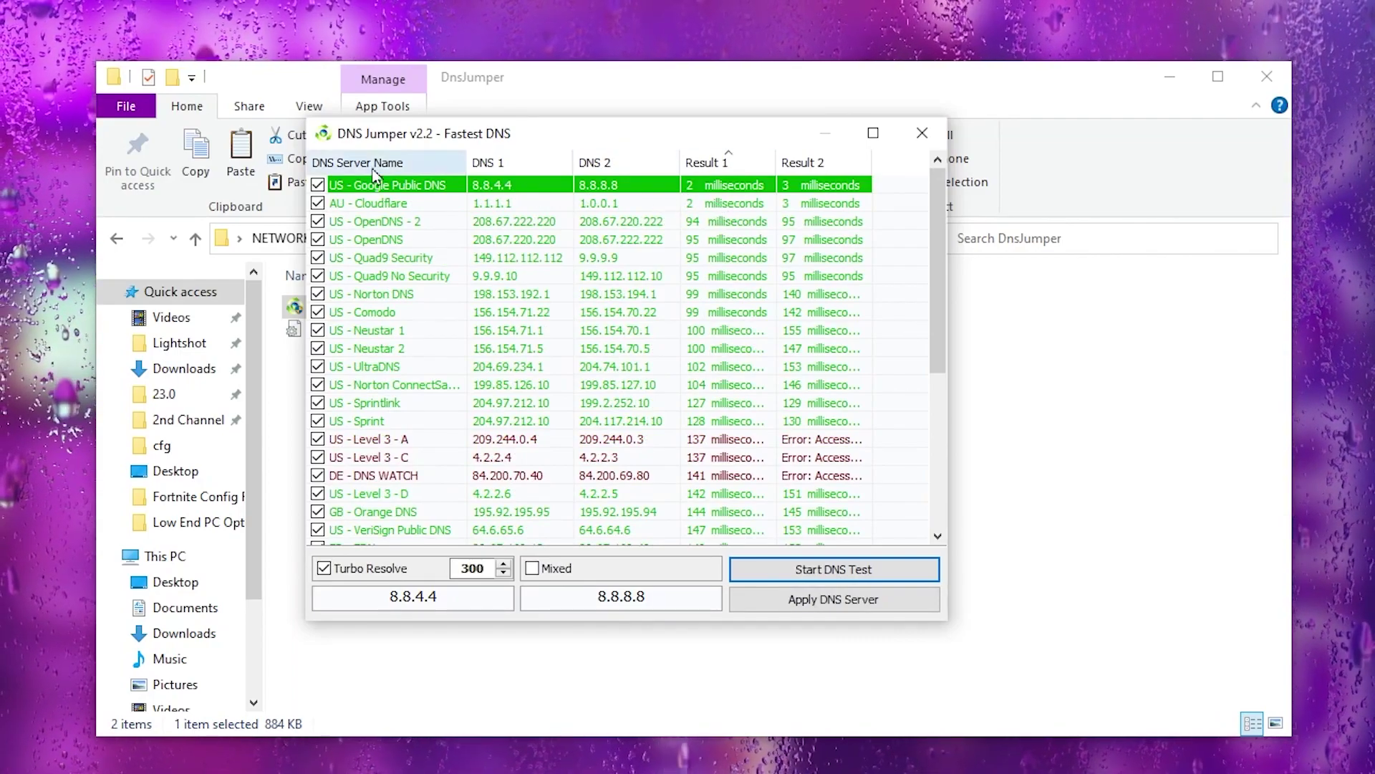
right_click(411, 189)
left_click(462, 198)
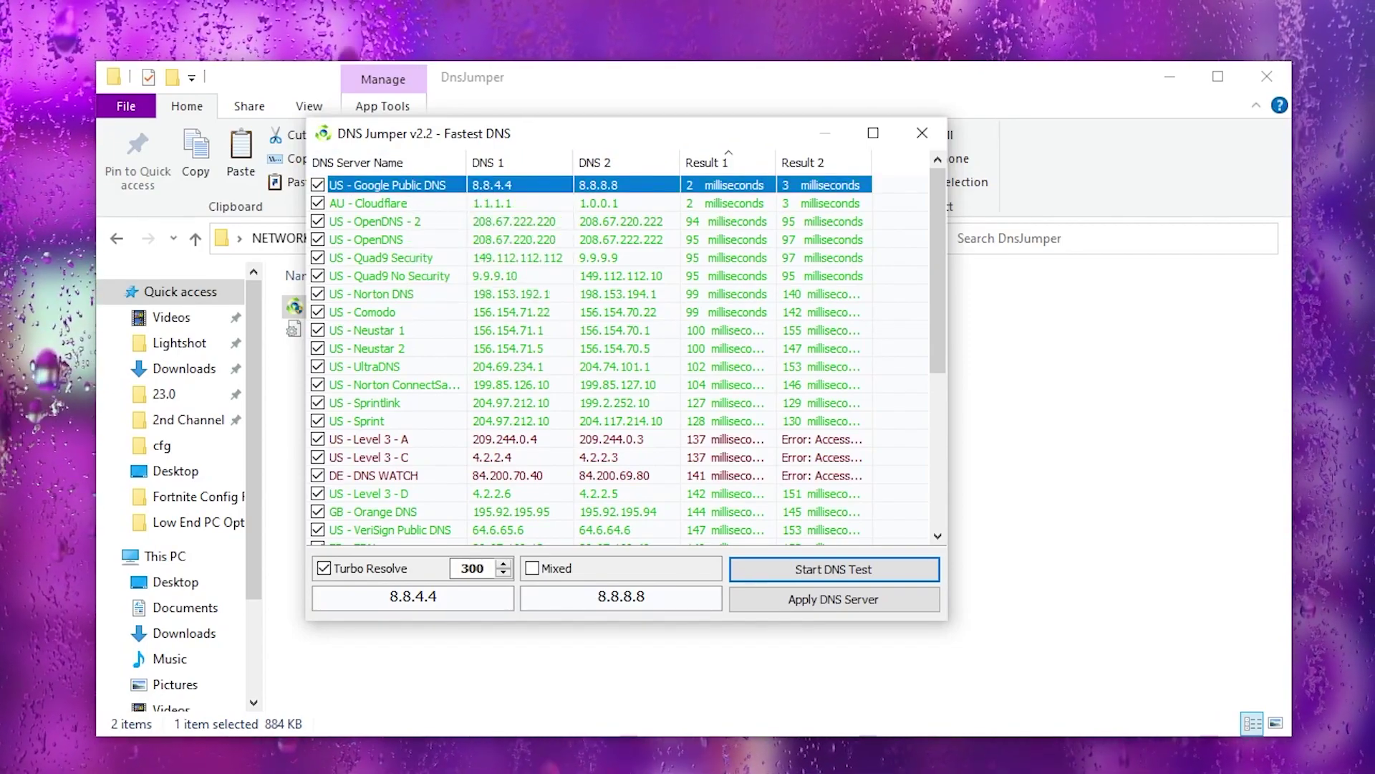
Step: Flush the DNS cache and close DNS Jumper
left_click(923, 134)
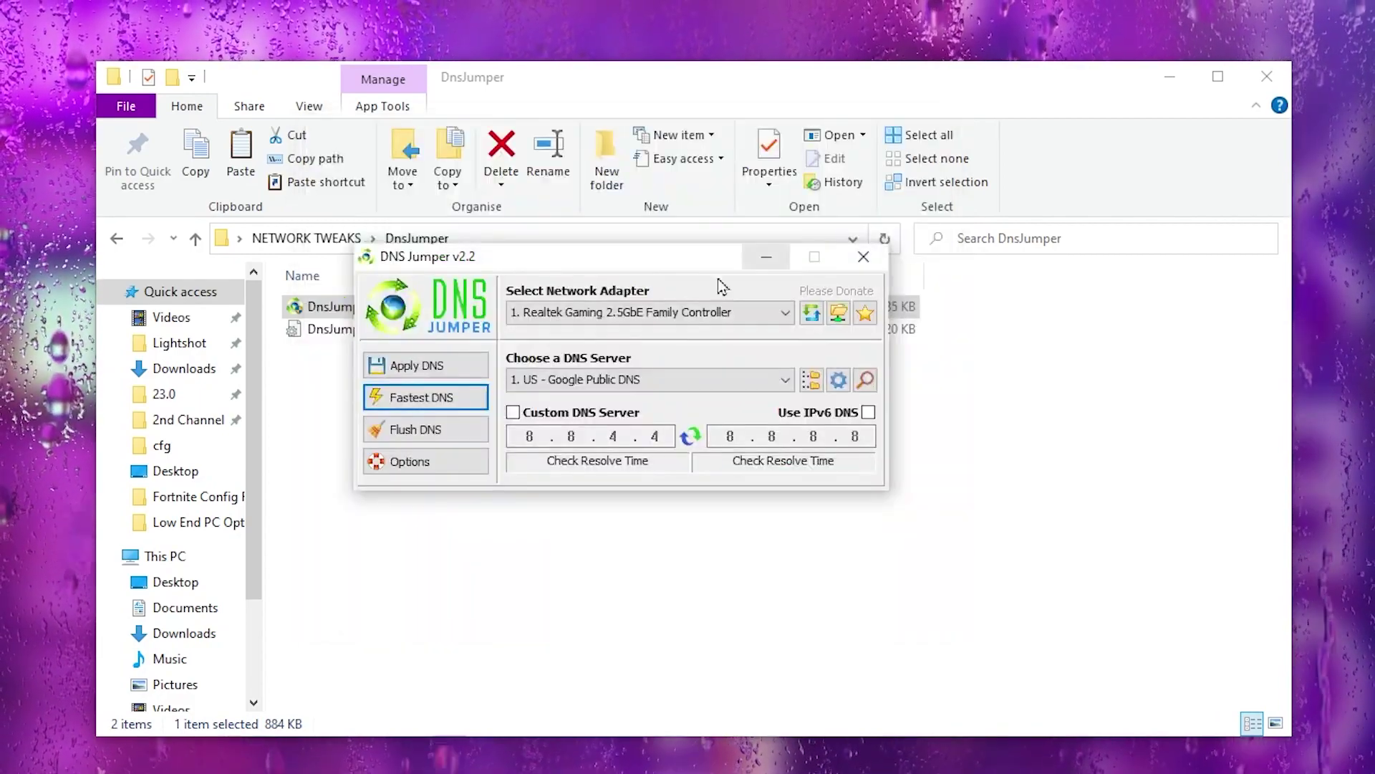
left_click(418, 434)
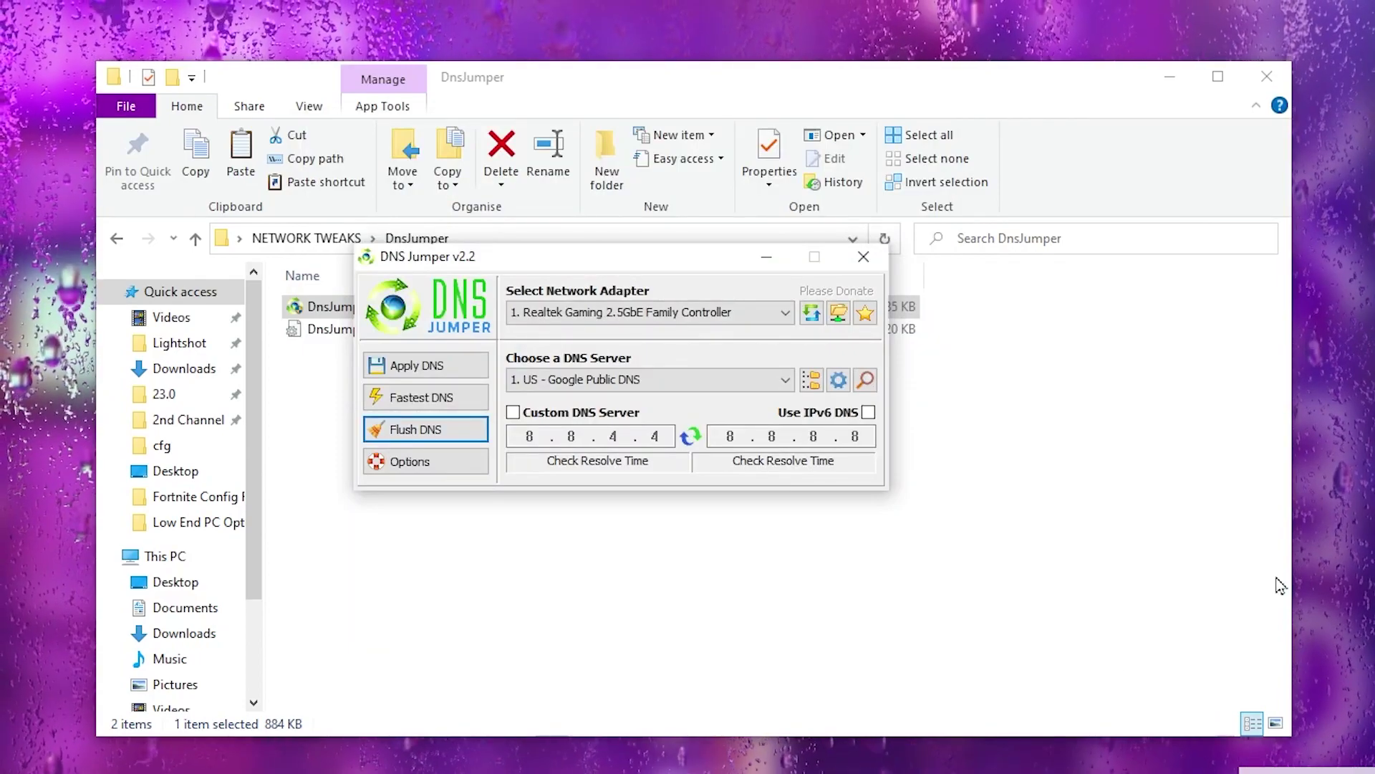
left_click(864, 256)
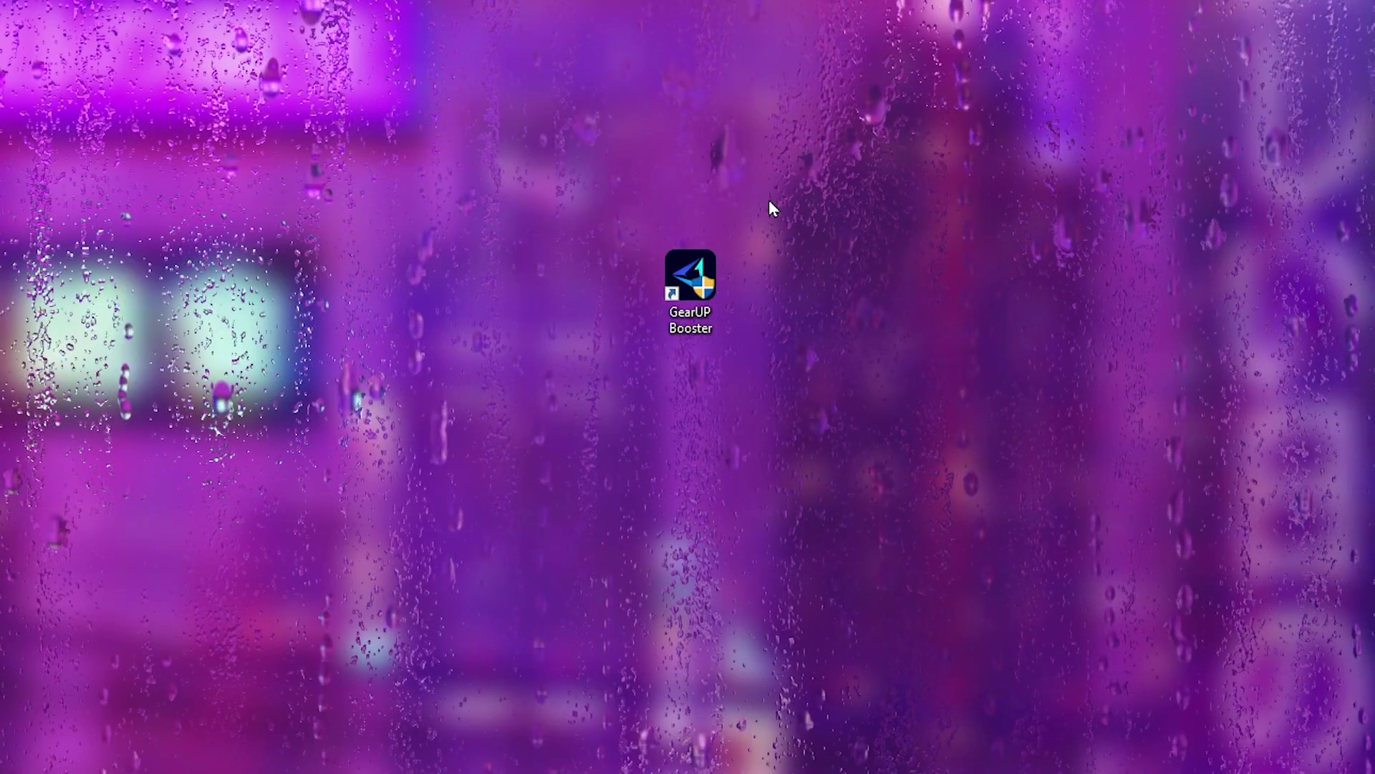
Step: Launch GearUP Booster from the desktop and start the Fortnite boost
double_click(690, 280)
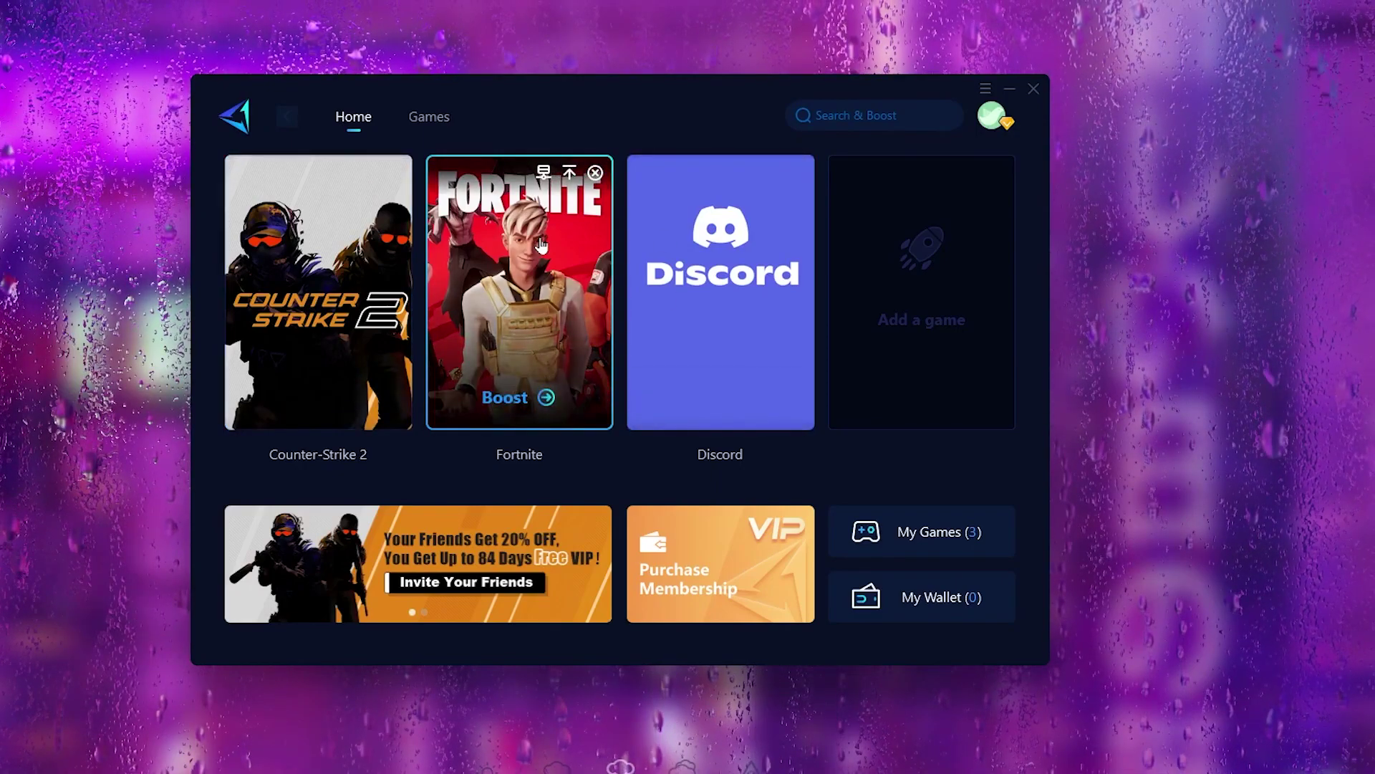
left_click(528, 403)
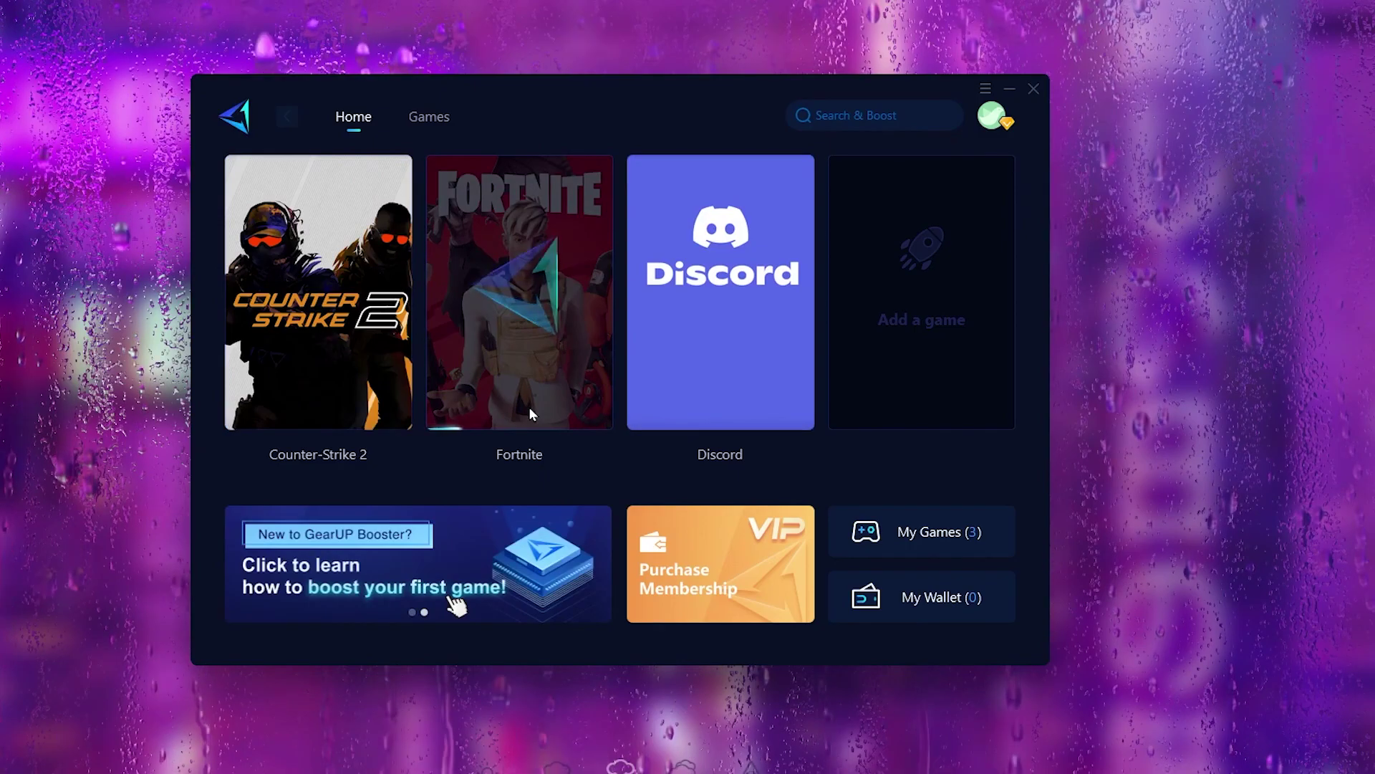
mouse_move(993, 122)
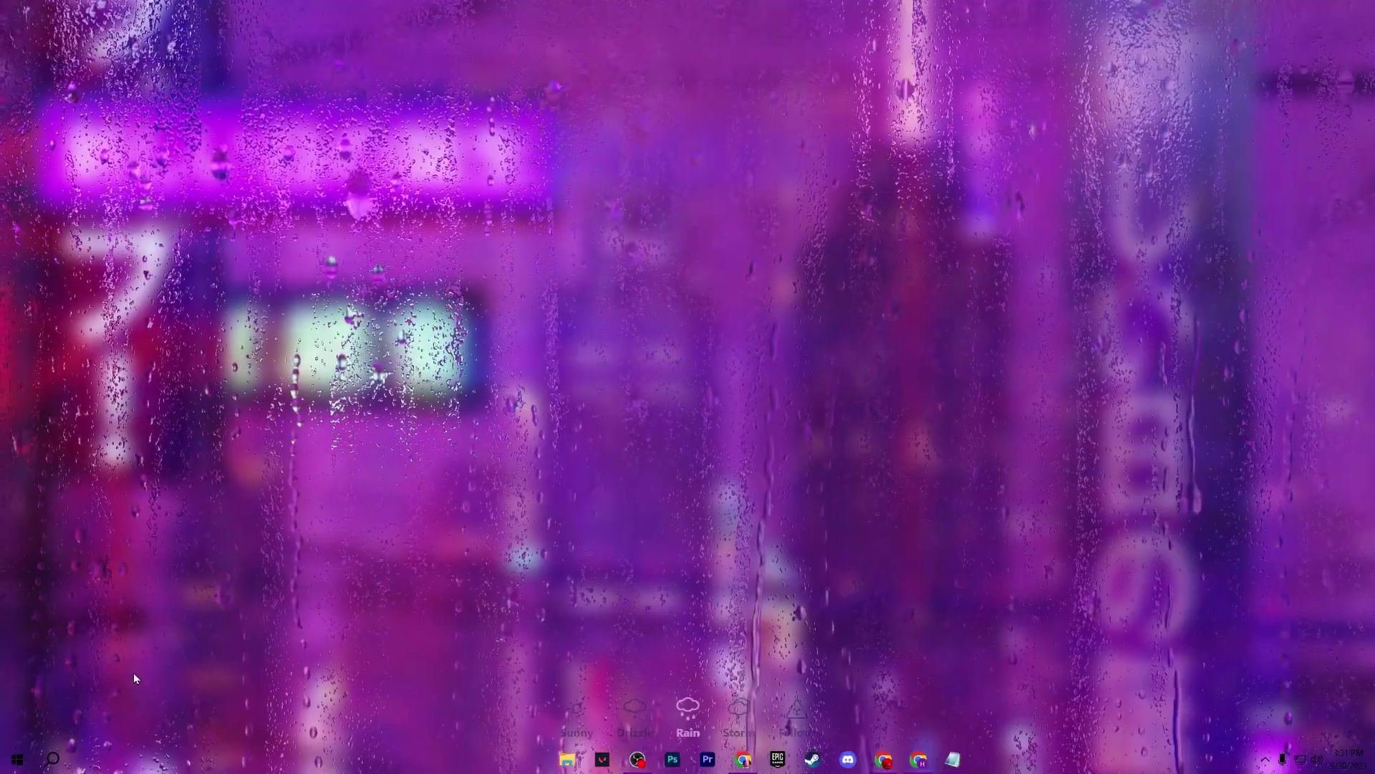
Step: Set the SysMain service's startup type to Disabled in Services
left_click(61, 768)
type("SER")
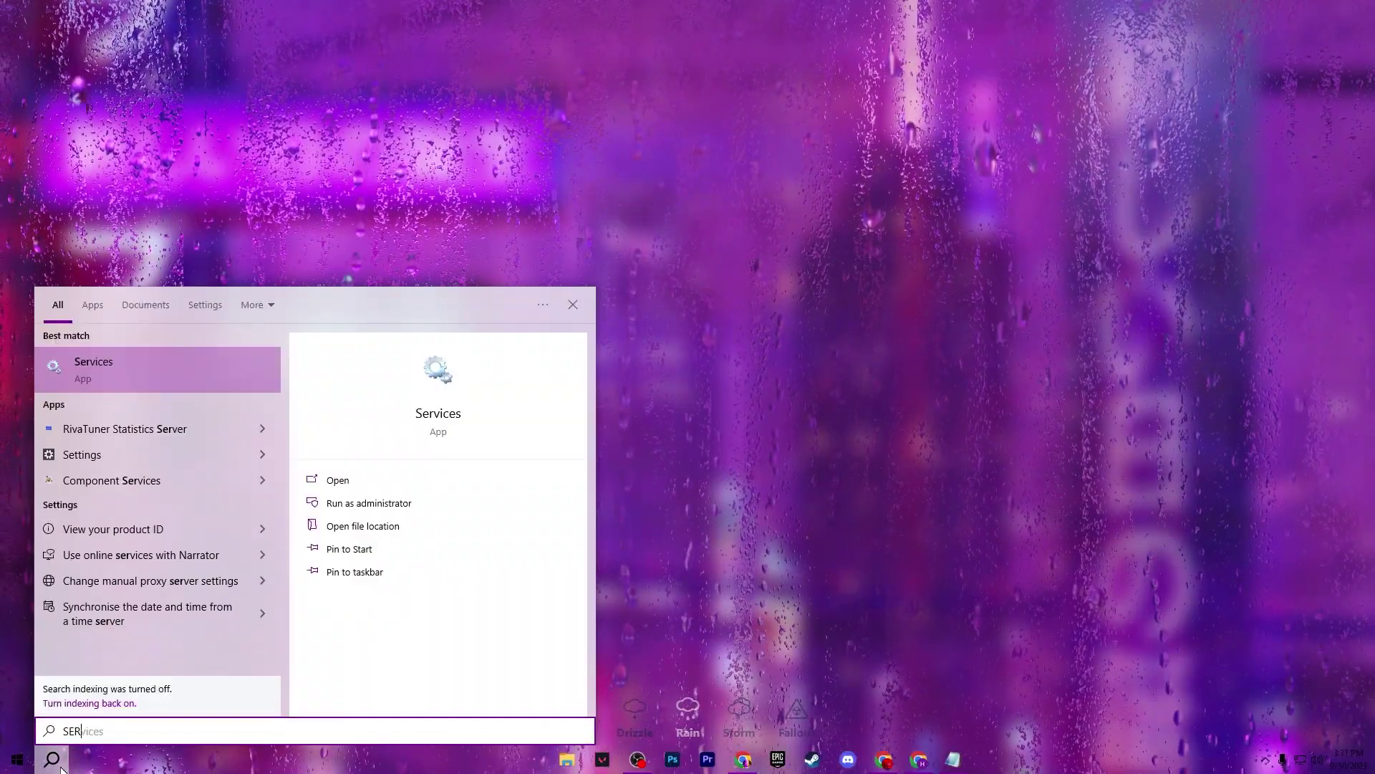
left_click(162, 371)
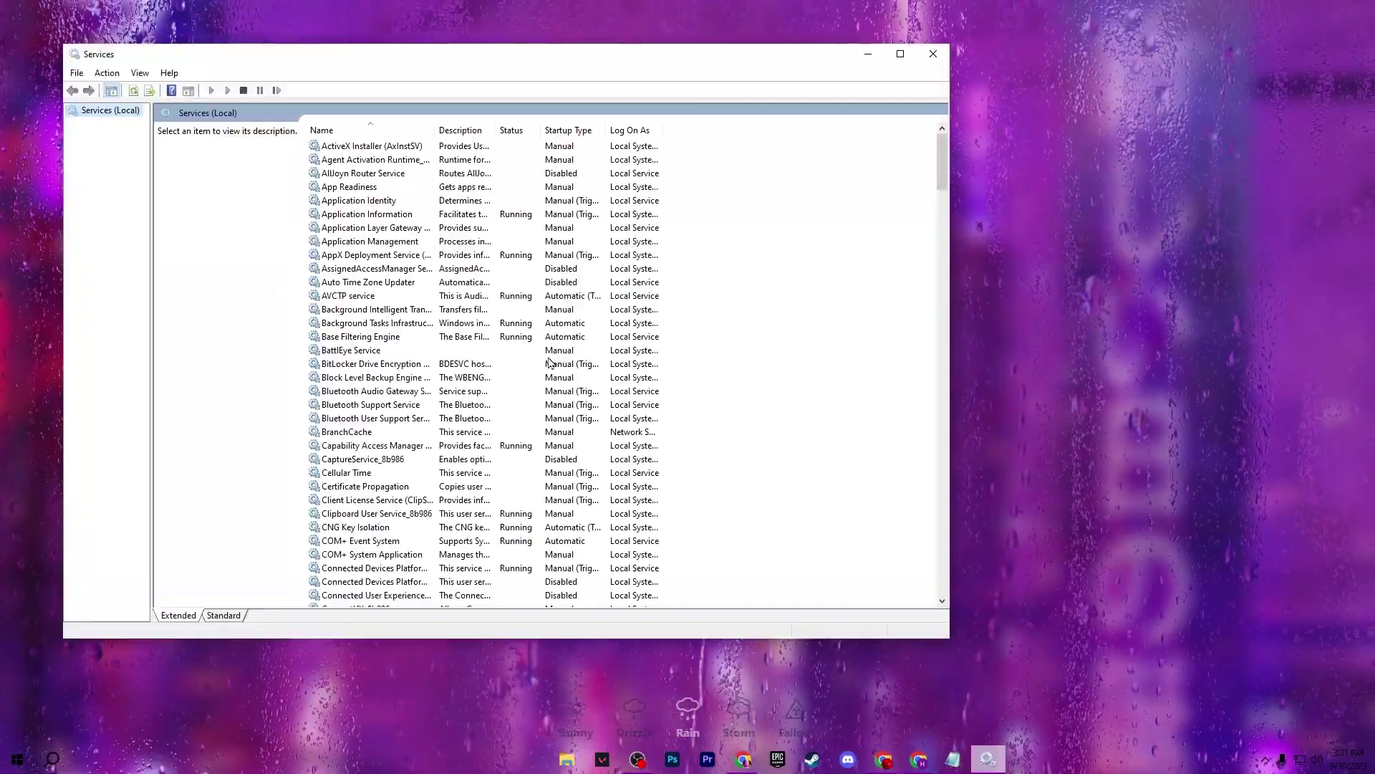
scroll(542, 422, "down", 15)
left_click(563, 347)
key("s")
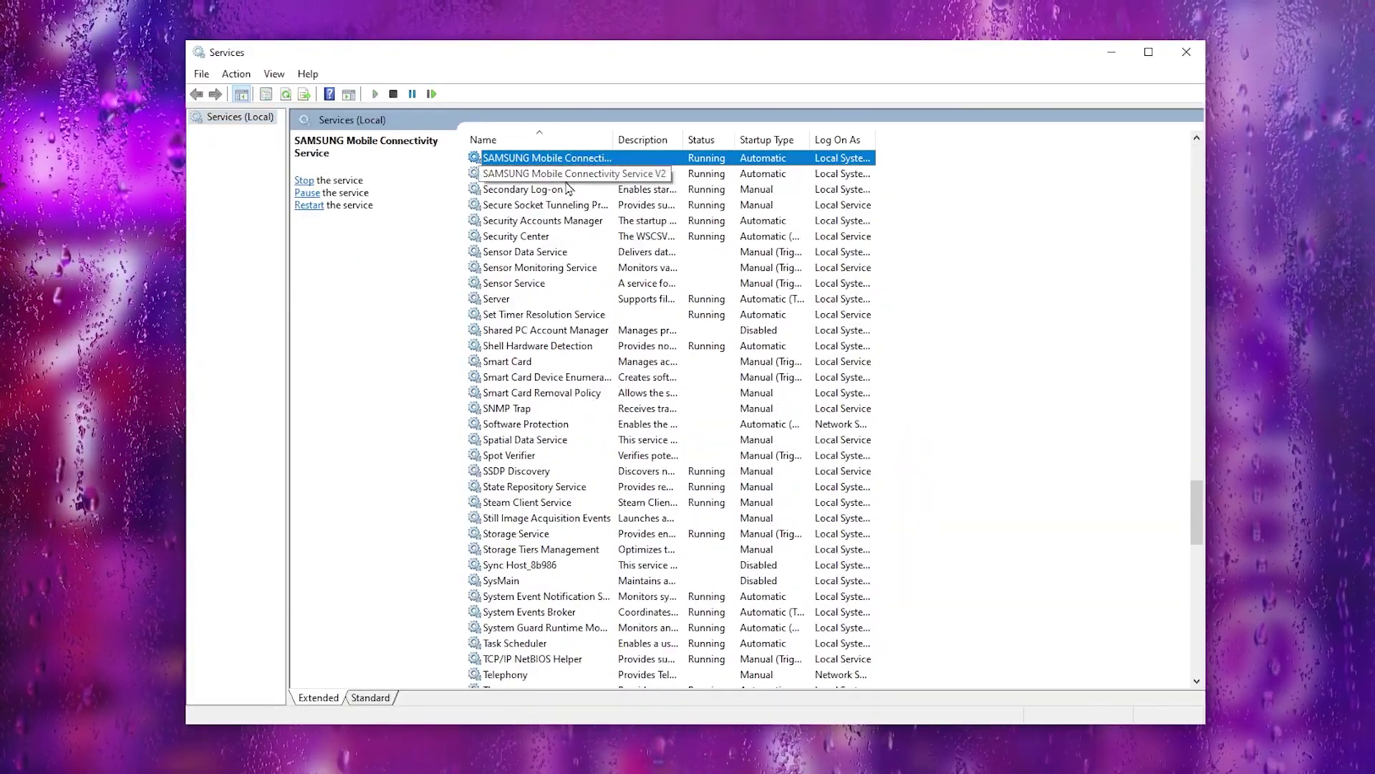
right_click(500, 582)
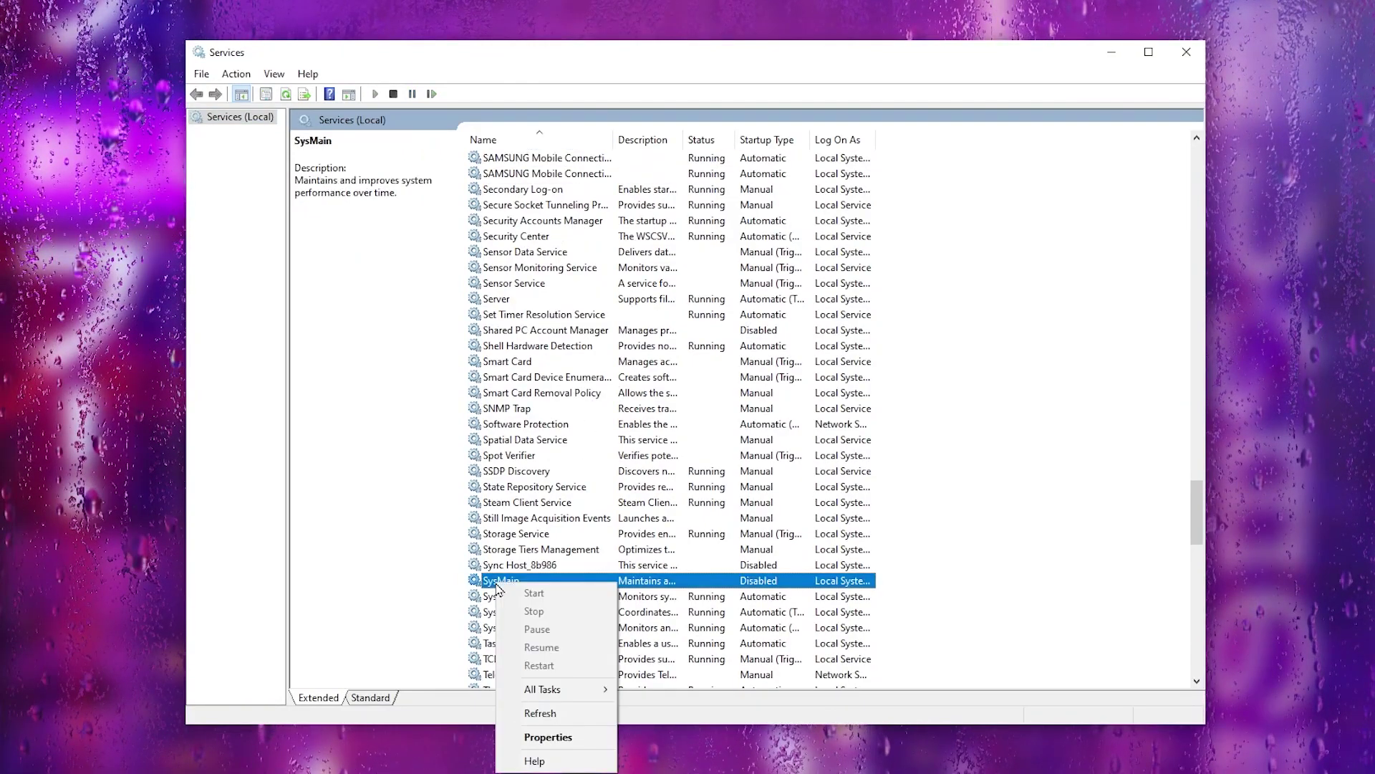
left_click(548, 737)
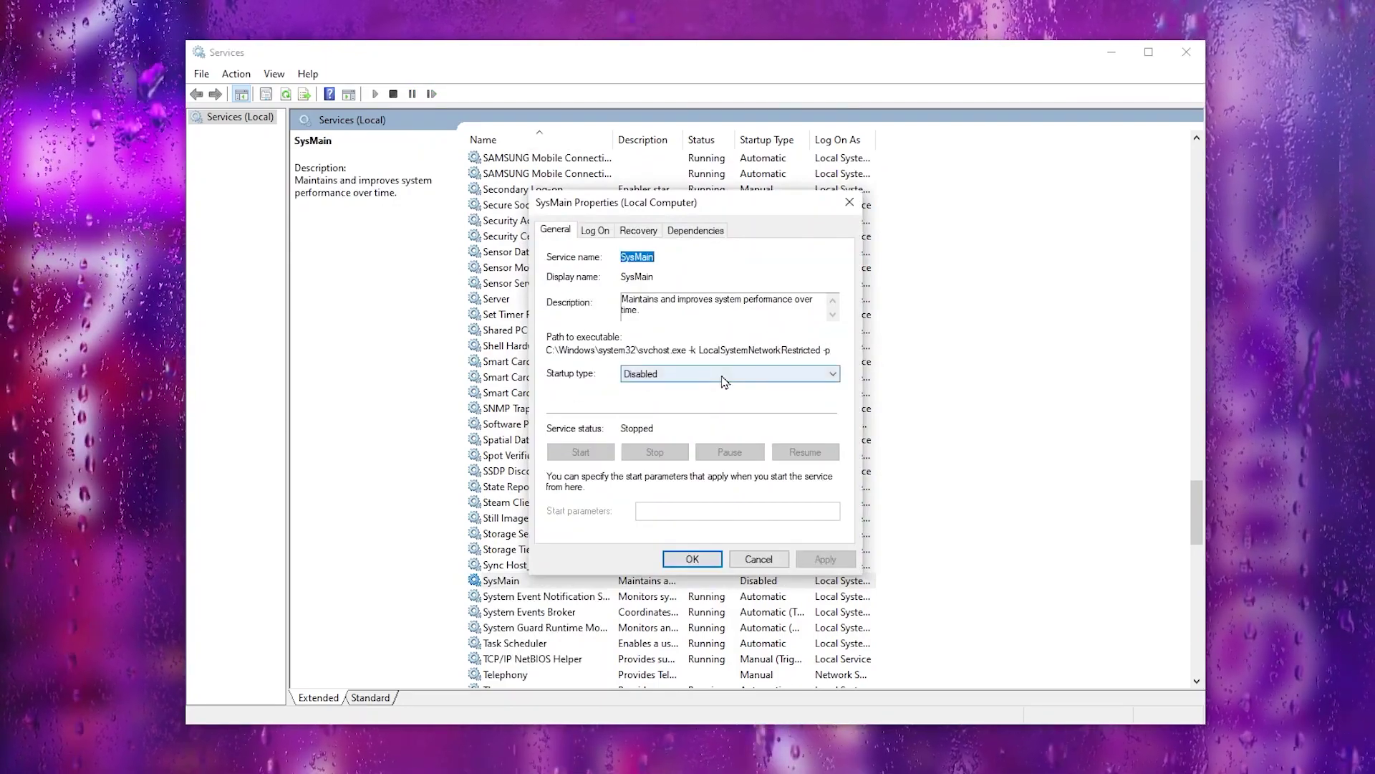
left_click(689, 560)
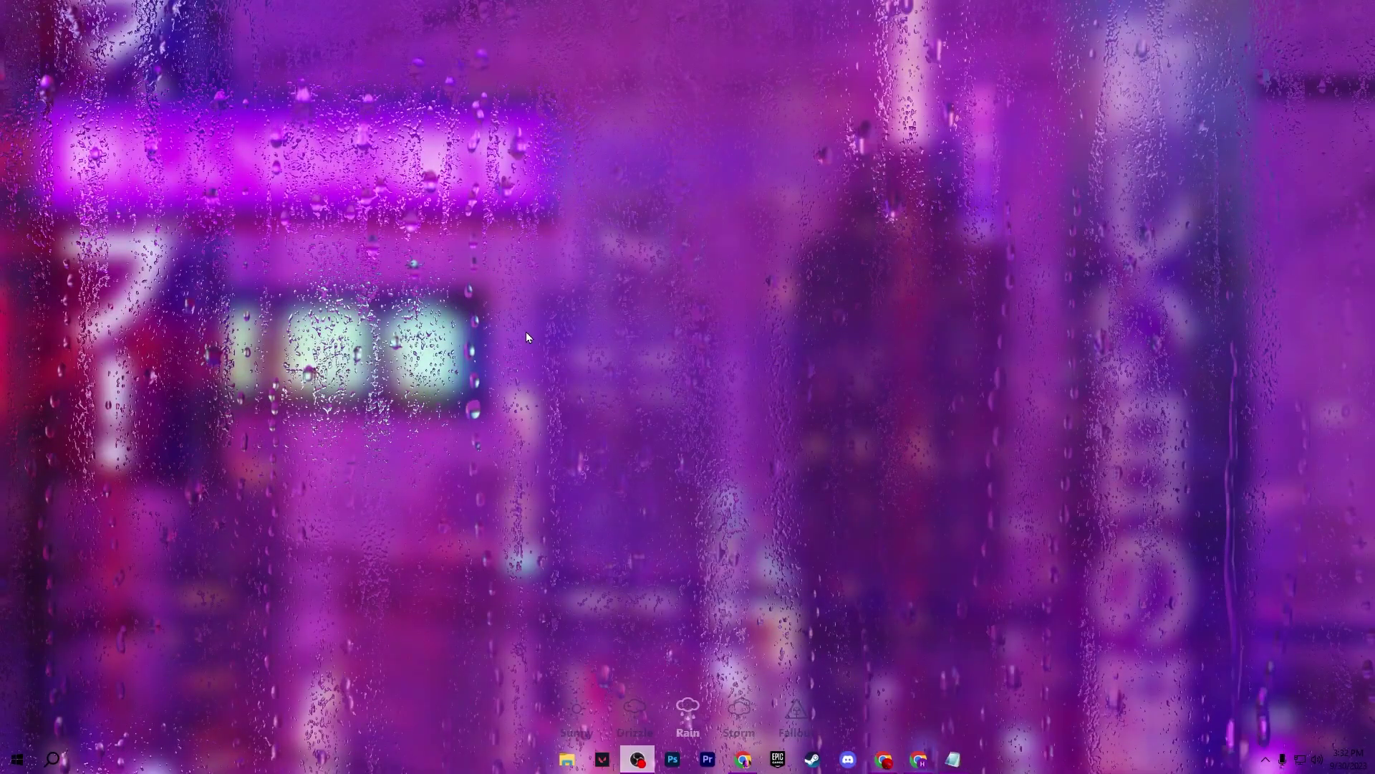
Step: Launch gpedit.msc from the Run box
key("super+r")
left_click_drag(164, 604, 651, 274)
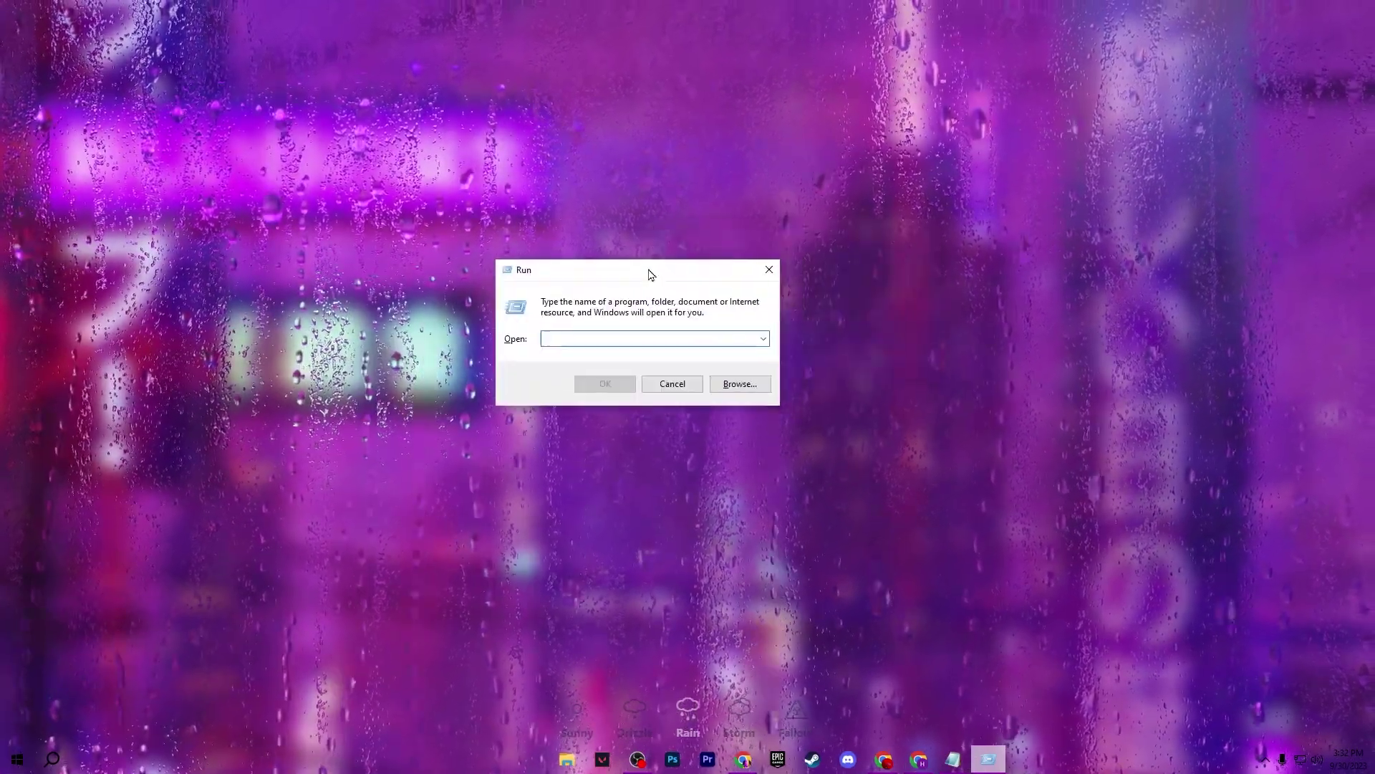
type("GP")
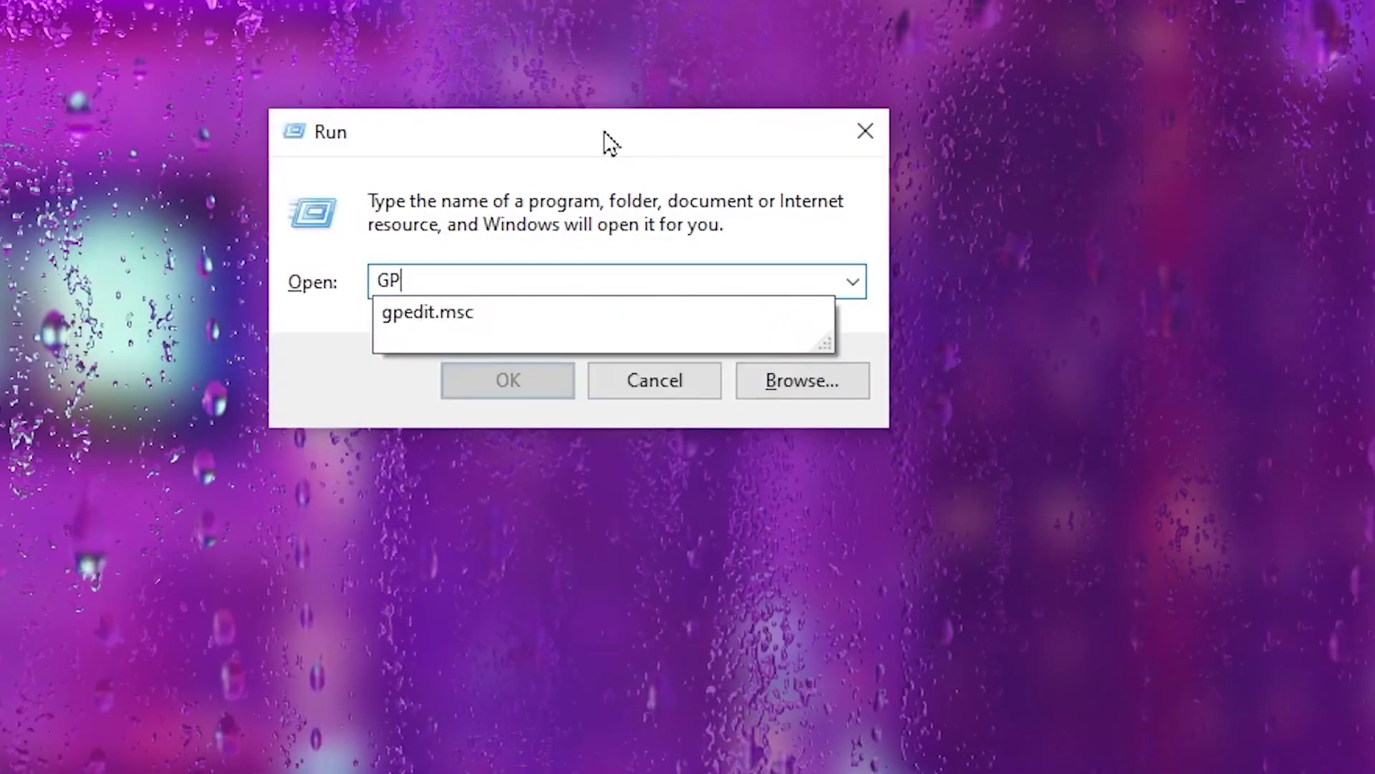
left_click(542, 320)
Step: Enable Turn off Power Throttling under System > Power Management > Power Throttling Settings
left_click(505, 396)
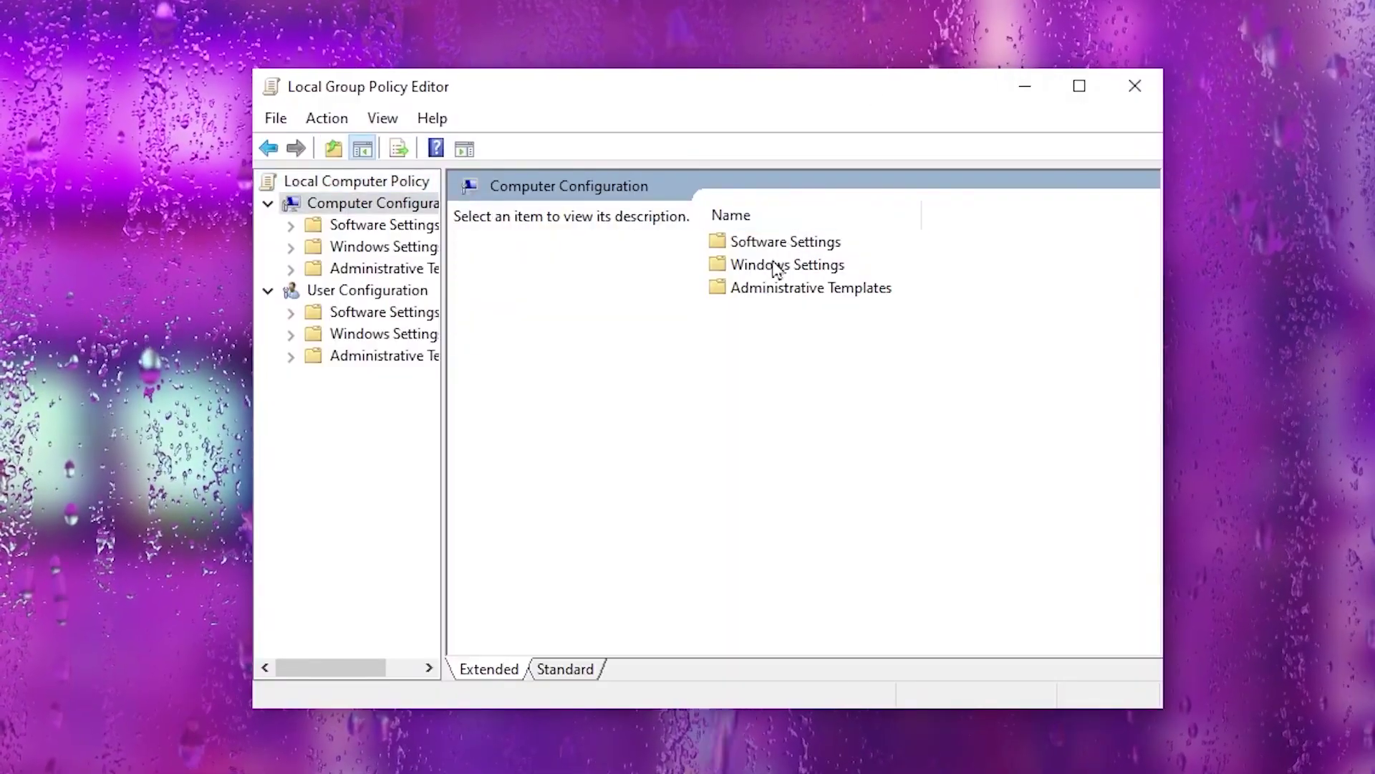
double_click(810, 287)
left_click(771, 358)
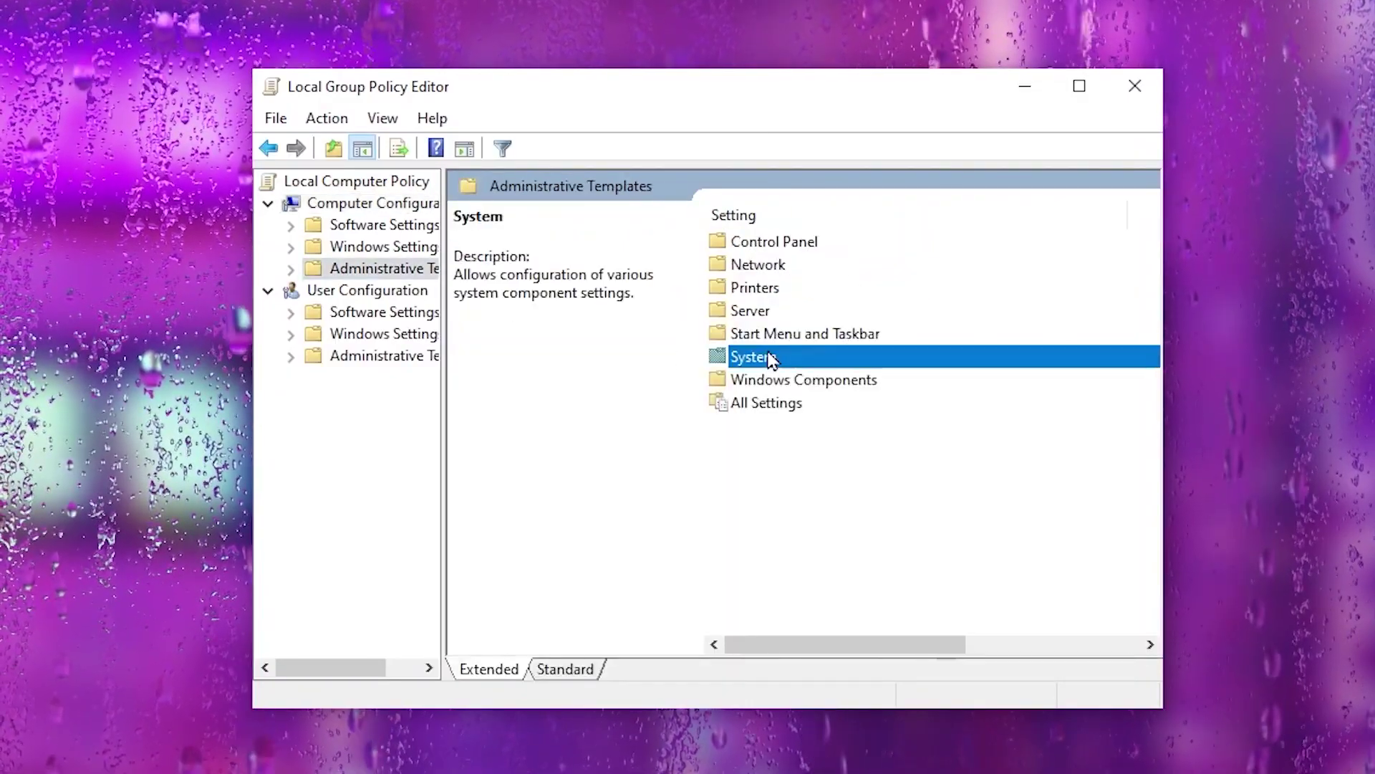
double_click(740, 356)
scroll(889, 387, "down", 7)
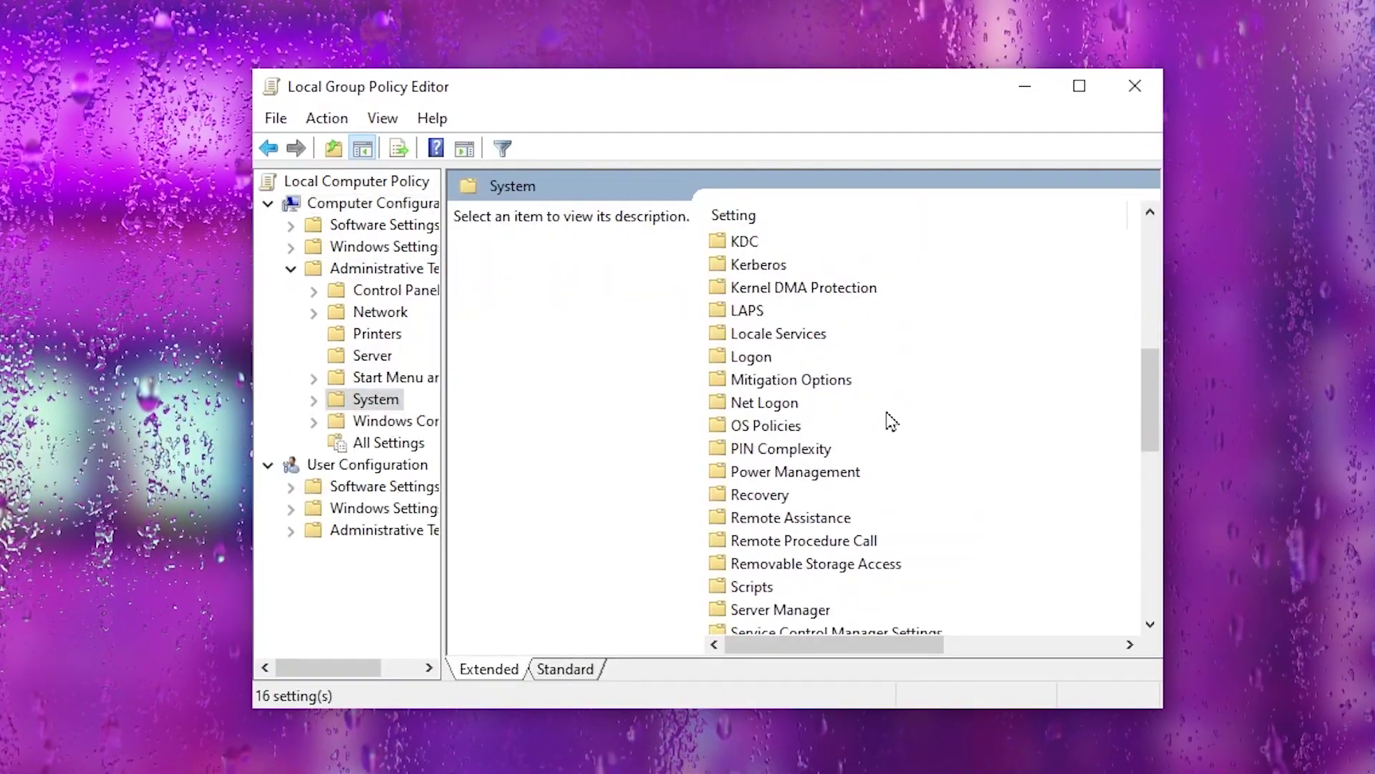
double_click(789, 473)
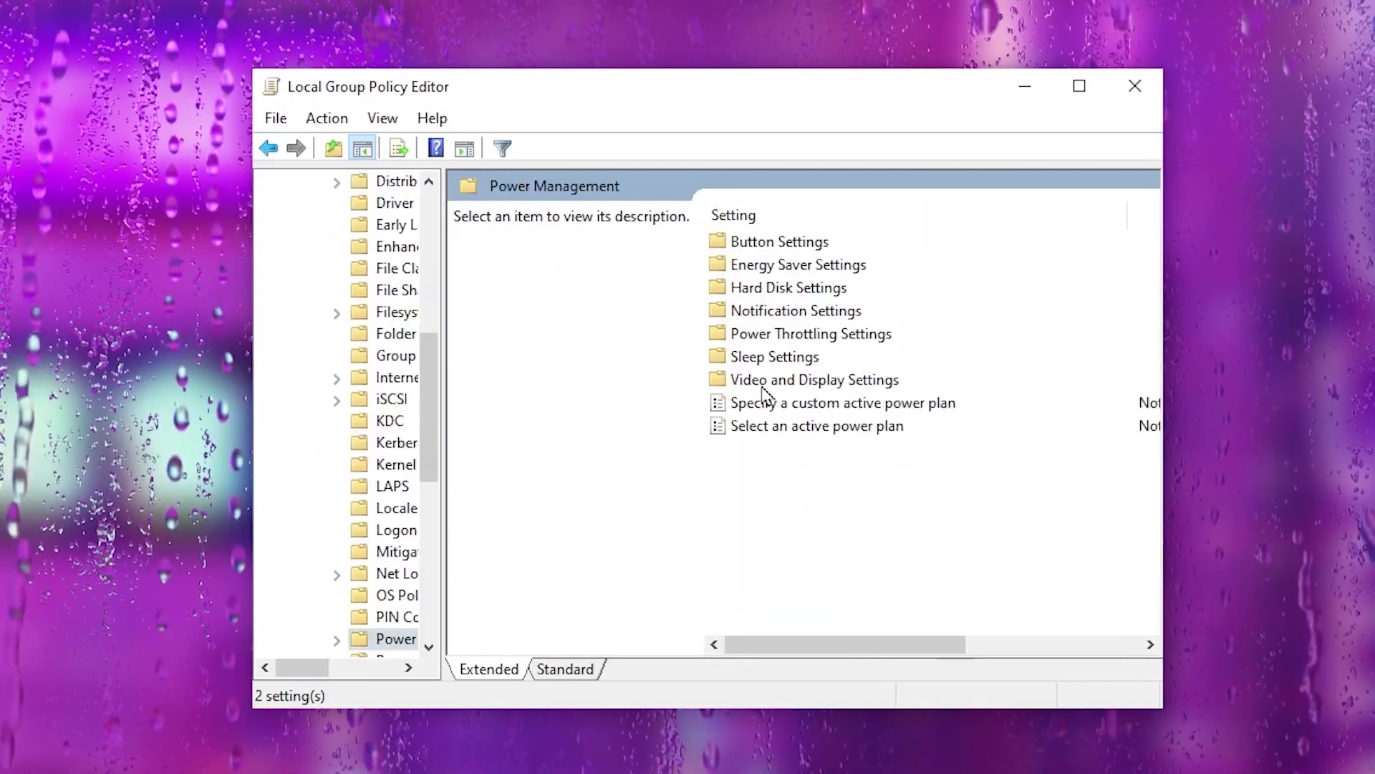
double_click(765, 335)
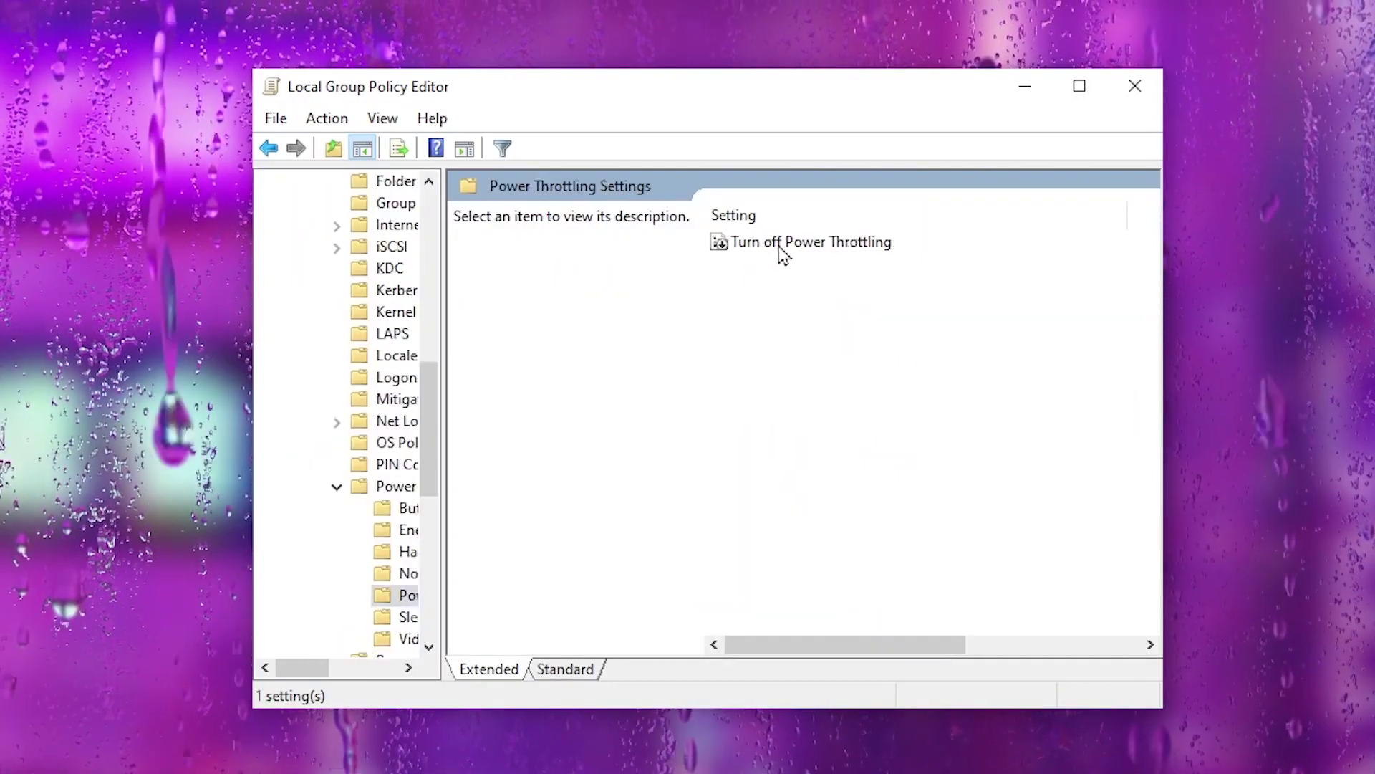
double_click(847, 252)
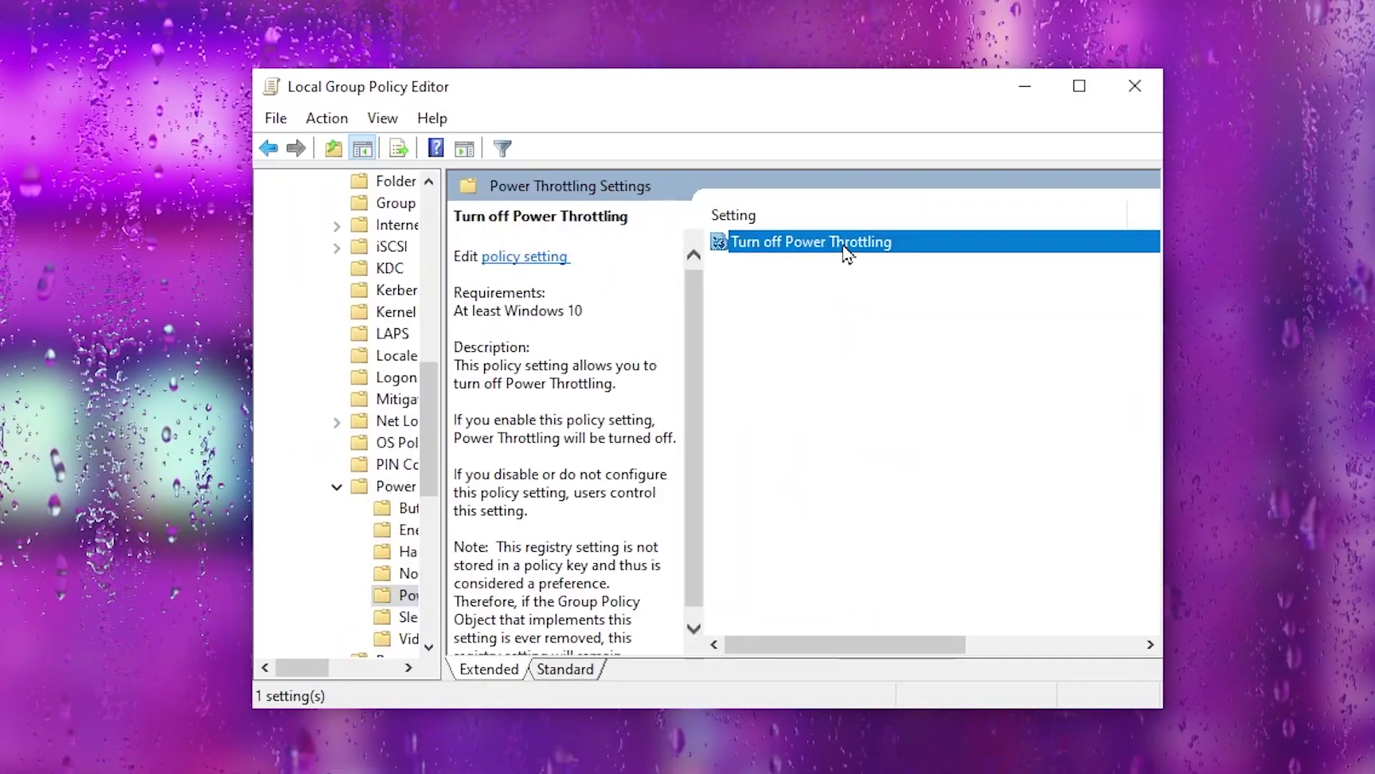
left_click_drag(221, 98, 853, 86)
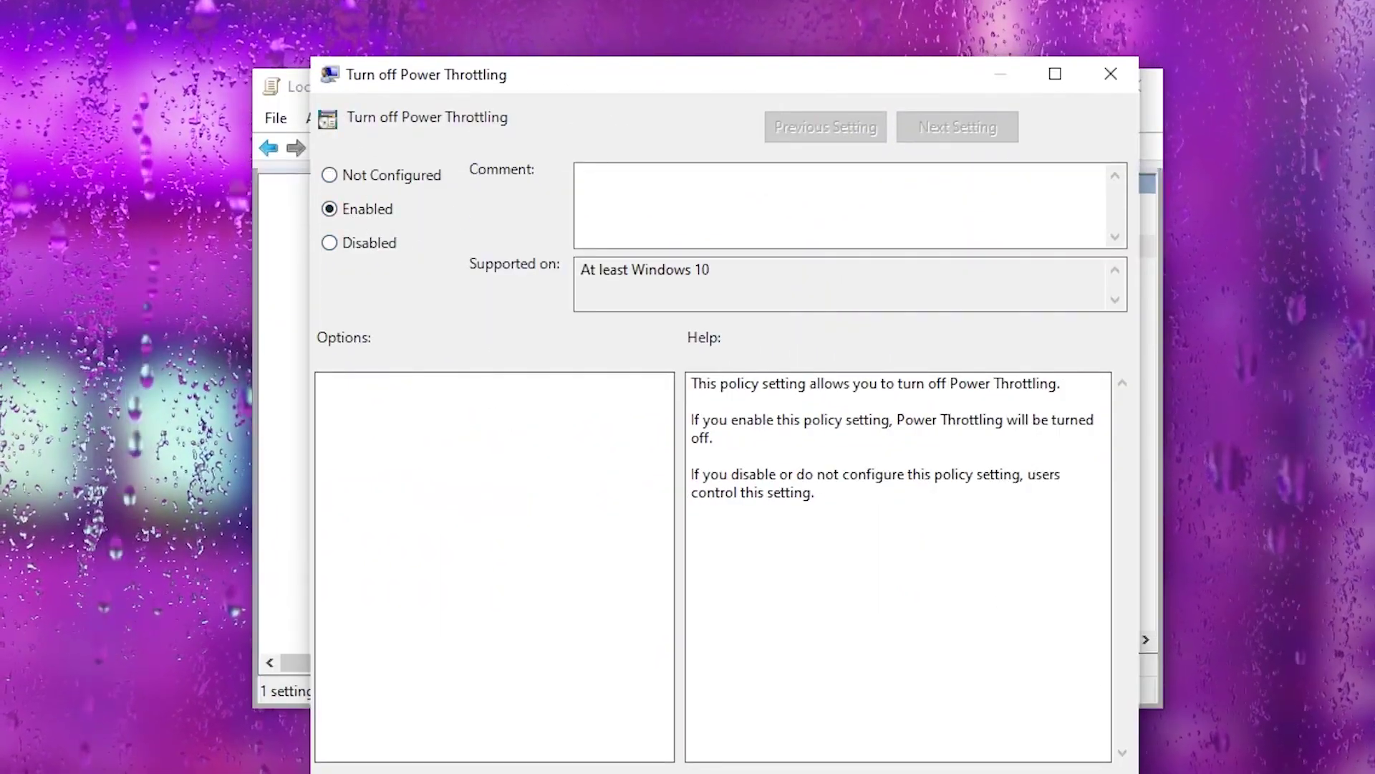
key("Return")
key("BackSpace")
key("BackSpace")
key("BackSpace")
key("BackSpace")
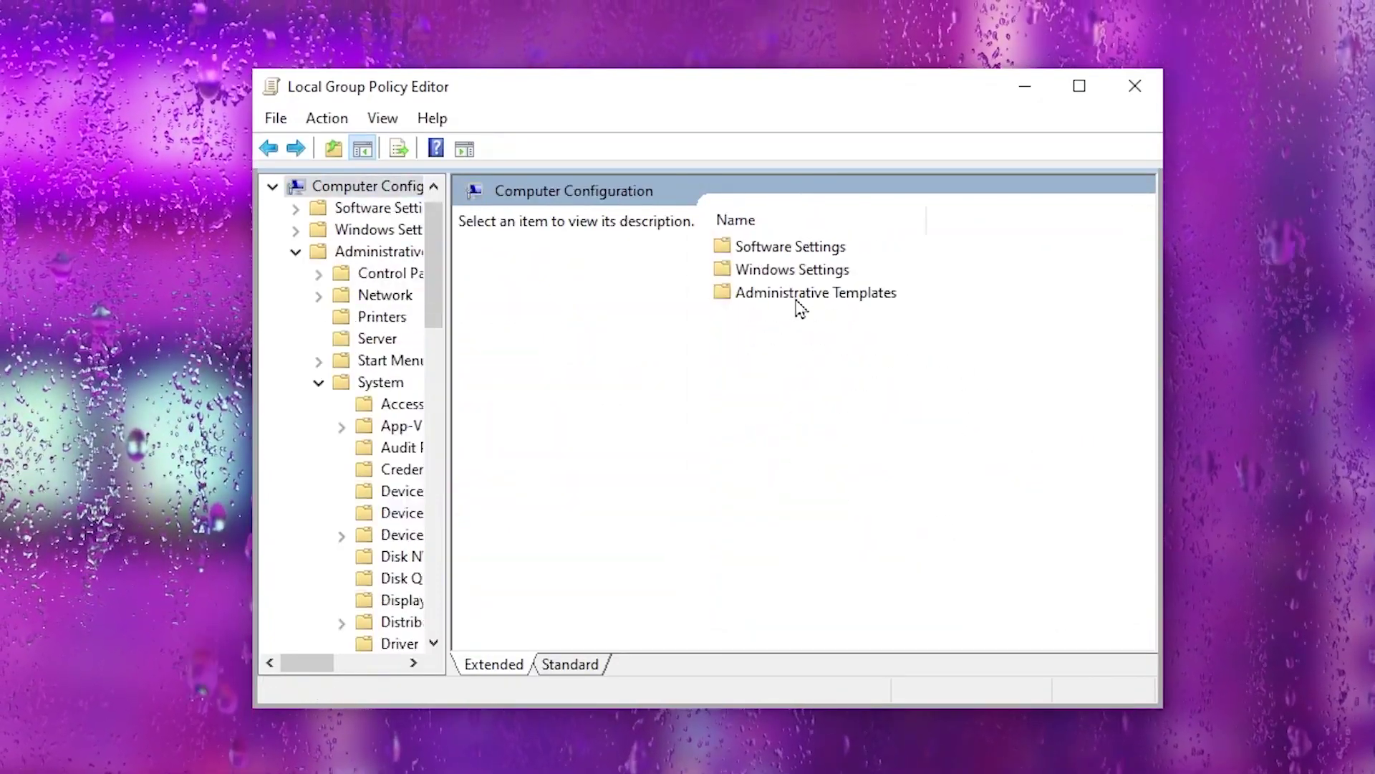
Step: Enable App Privacy's background apps policy with Force Deny for all apps, then close the editor
double_click(798, 295)
double_click(816, 386)
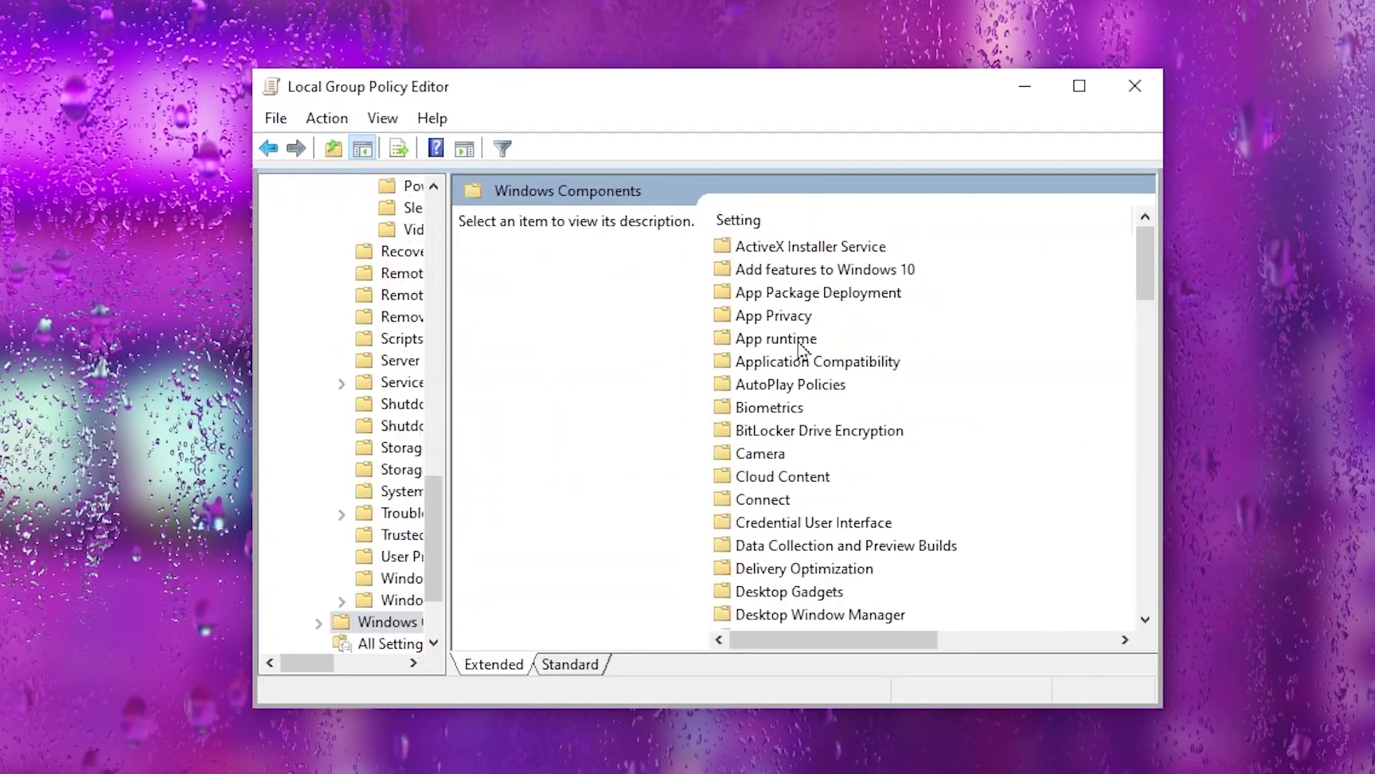
double_click(781, 319)
scroll(872, 500, "down", 2)
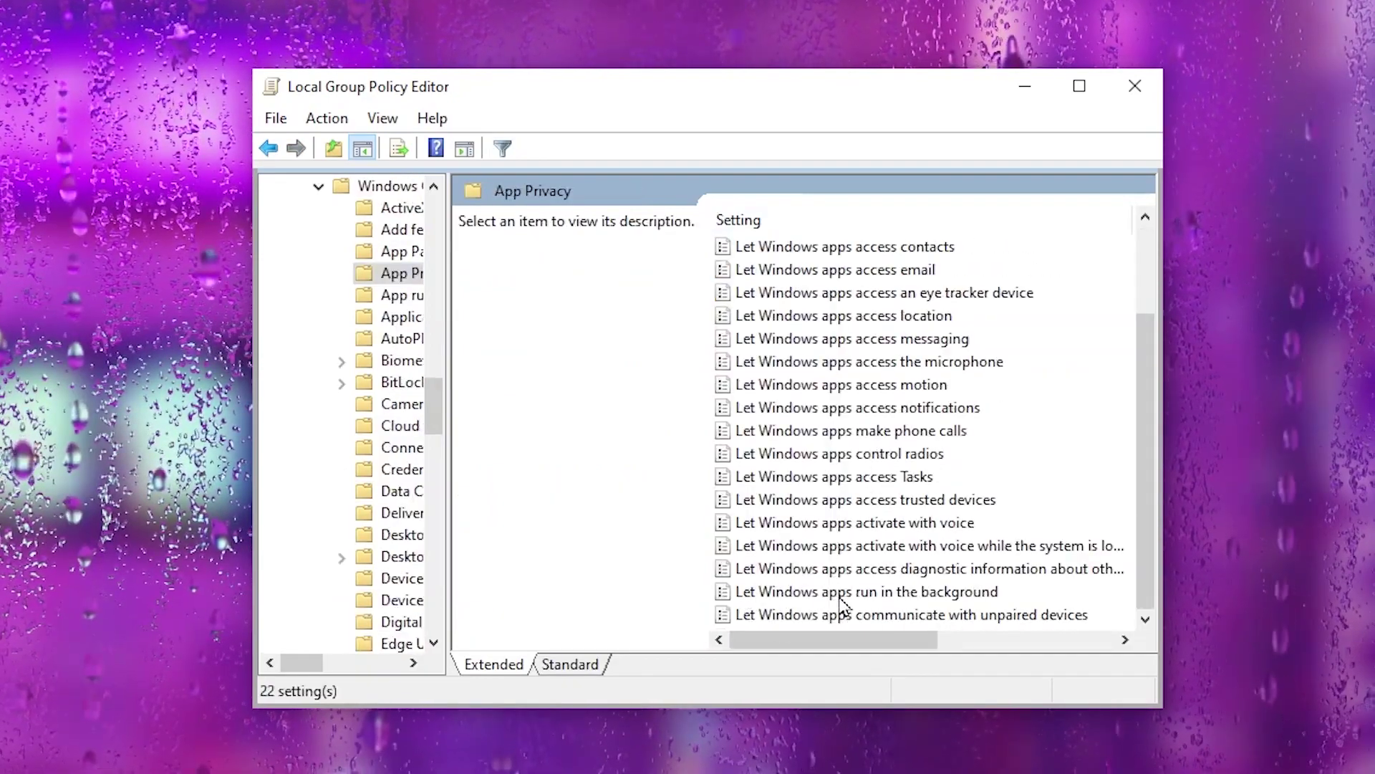
double_click(781, 591)
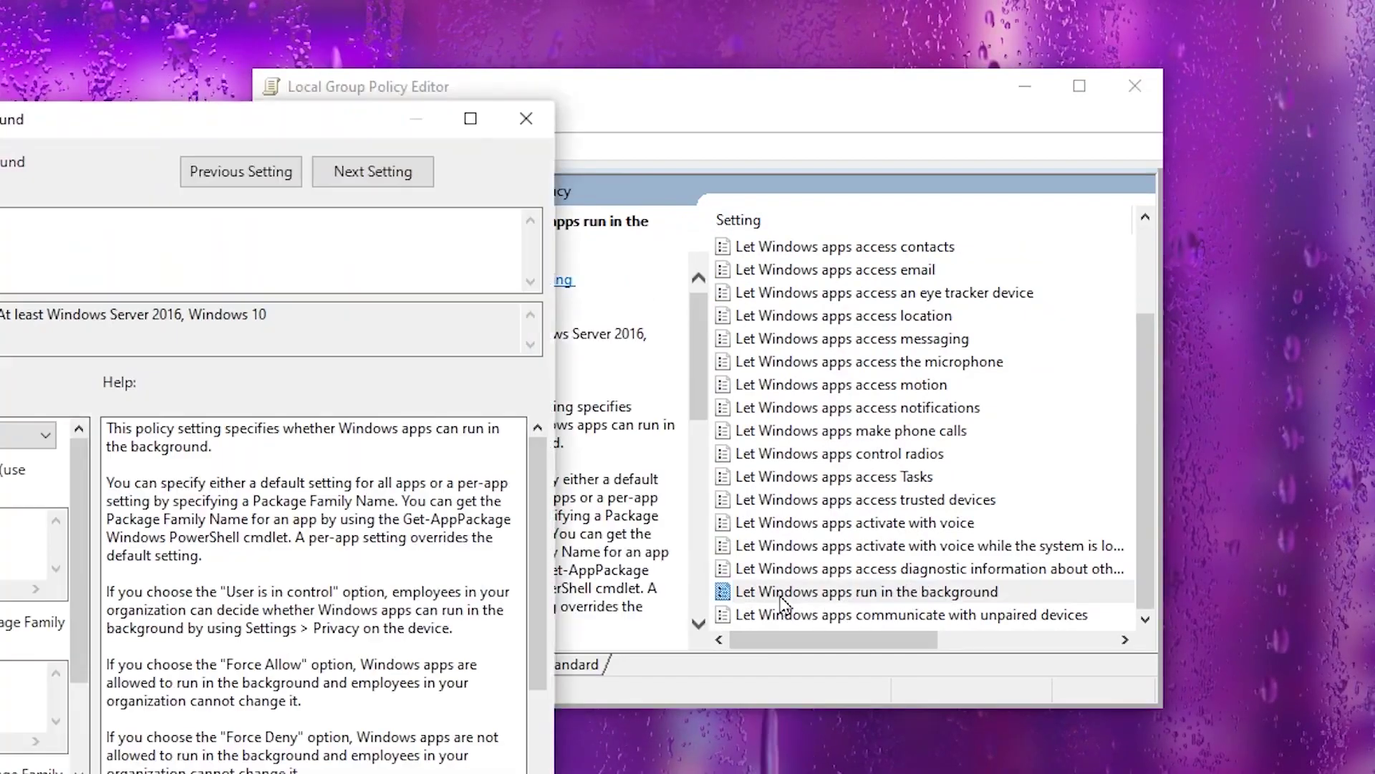
left_click(339, 226)
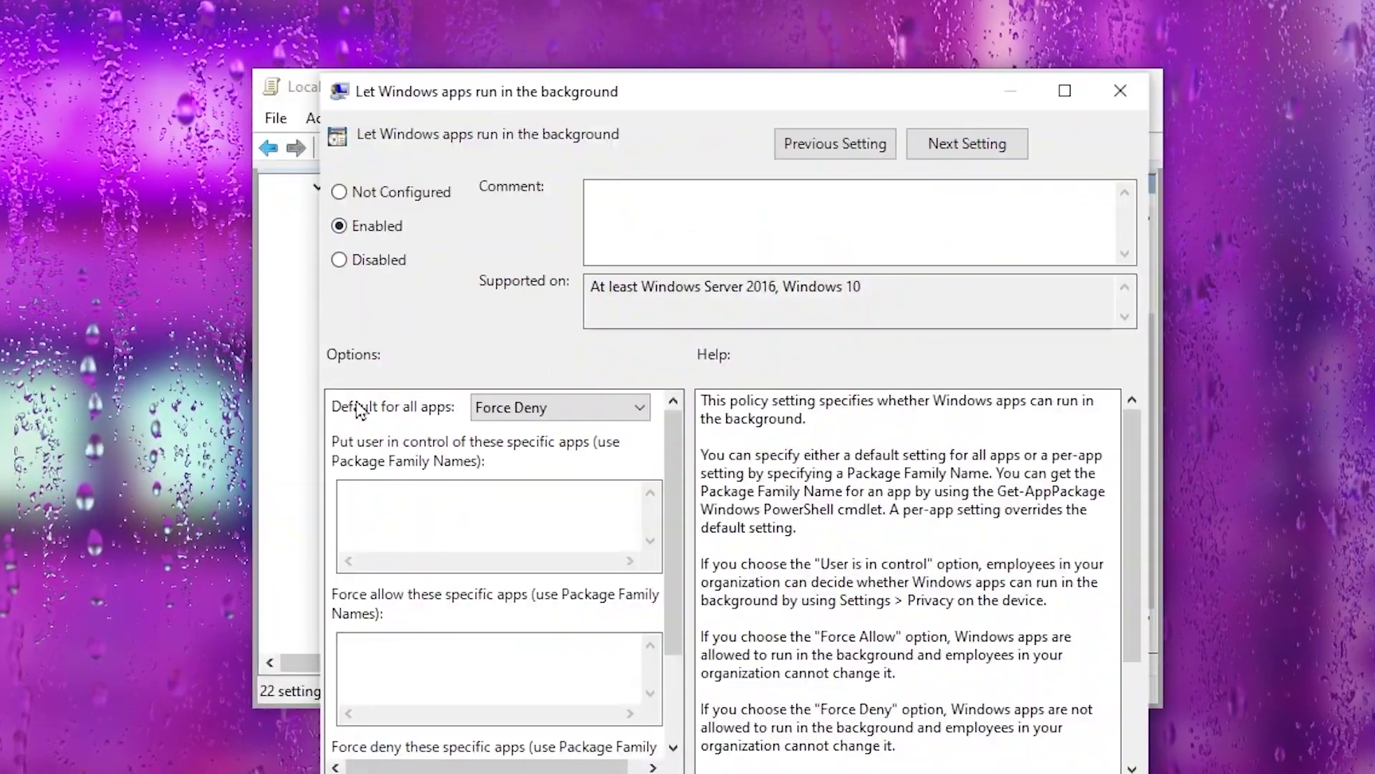
left_click(573, 407)
left_click(491, 471)
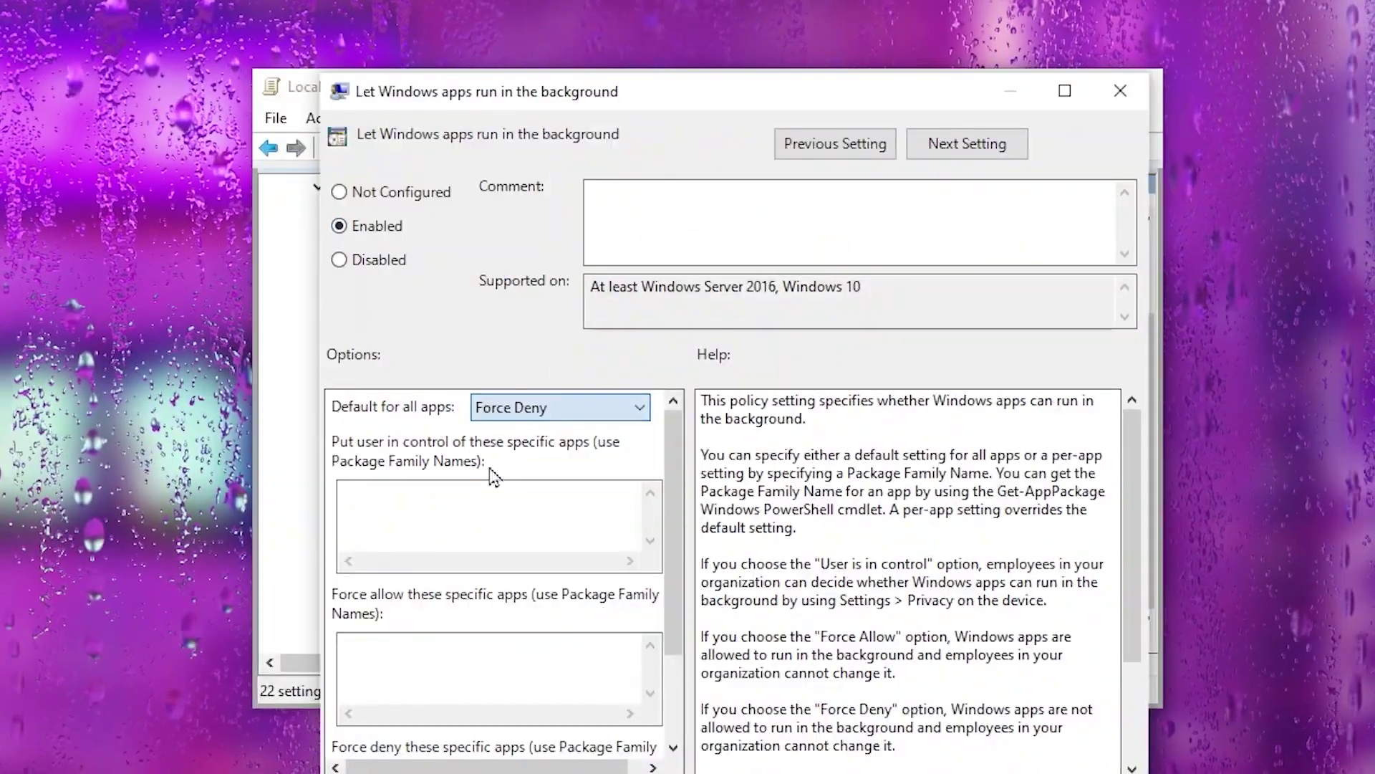
key("Return")
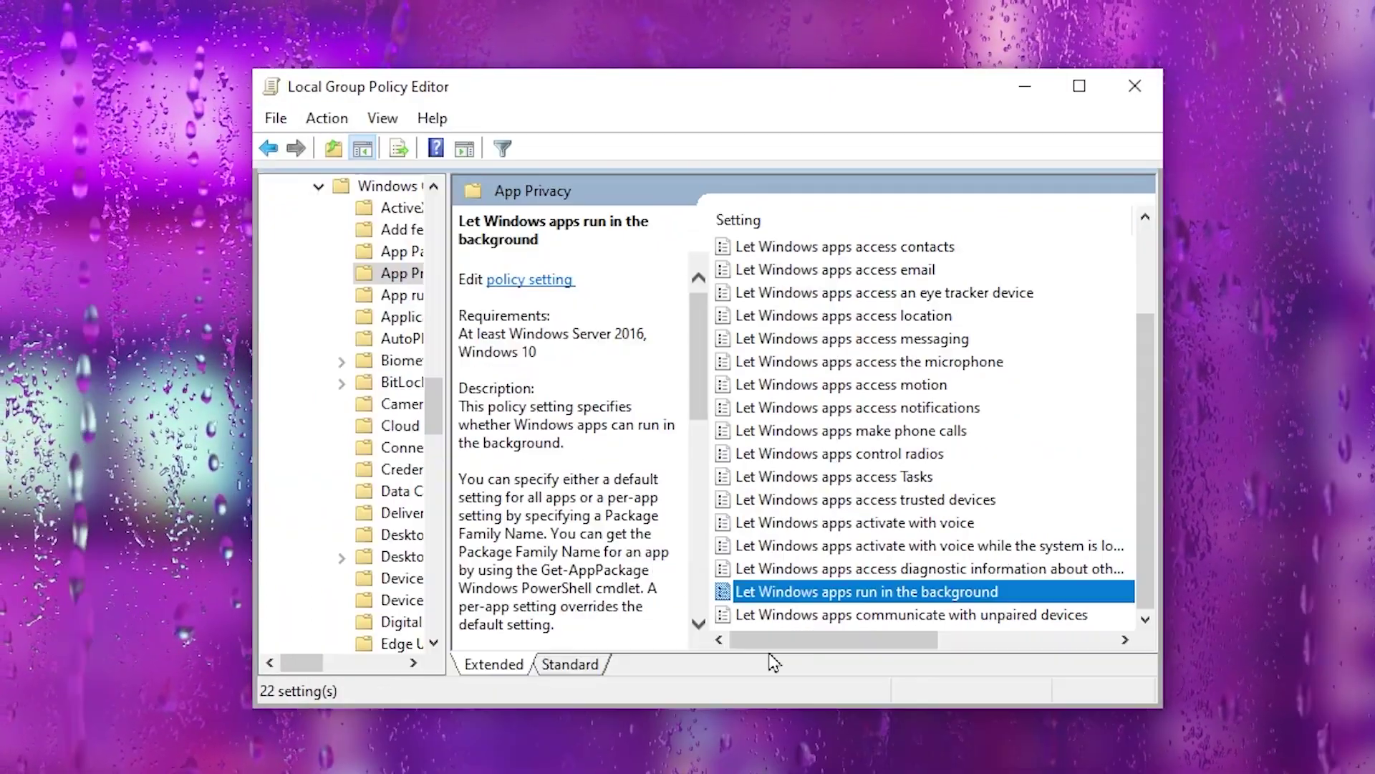
left_click(1114, 86)
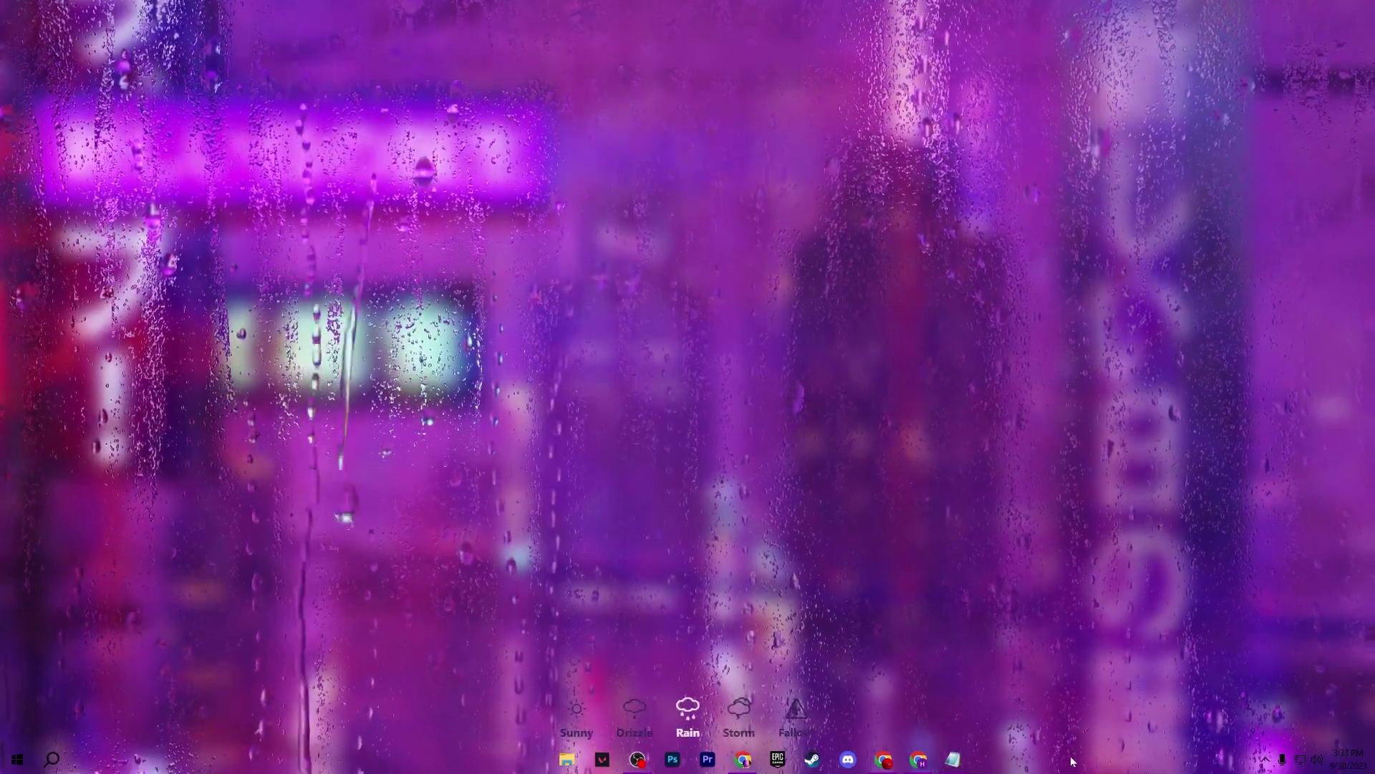
Step: Check Task Manager's Startup list, confirming Internet Download Manager stays Disabled, then close it
right_click(1135, 761)
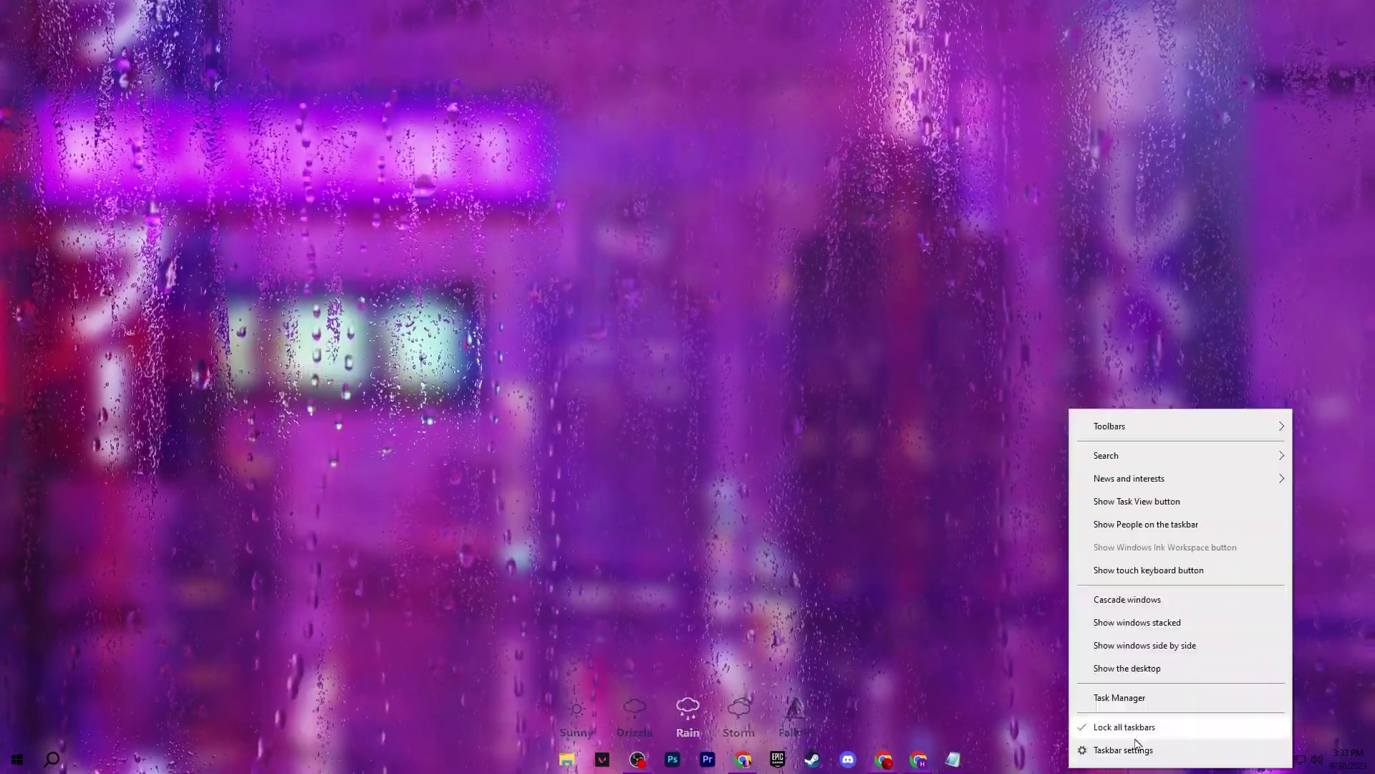
left_click(1119, 698)
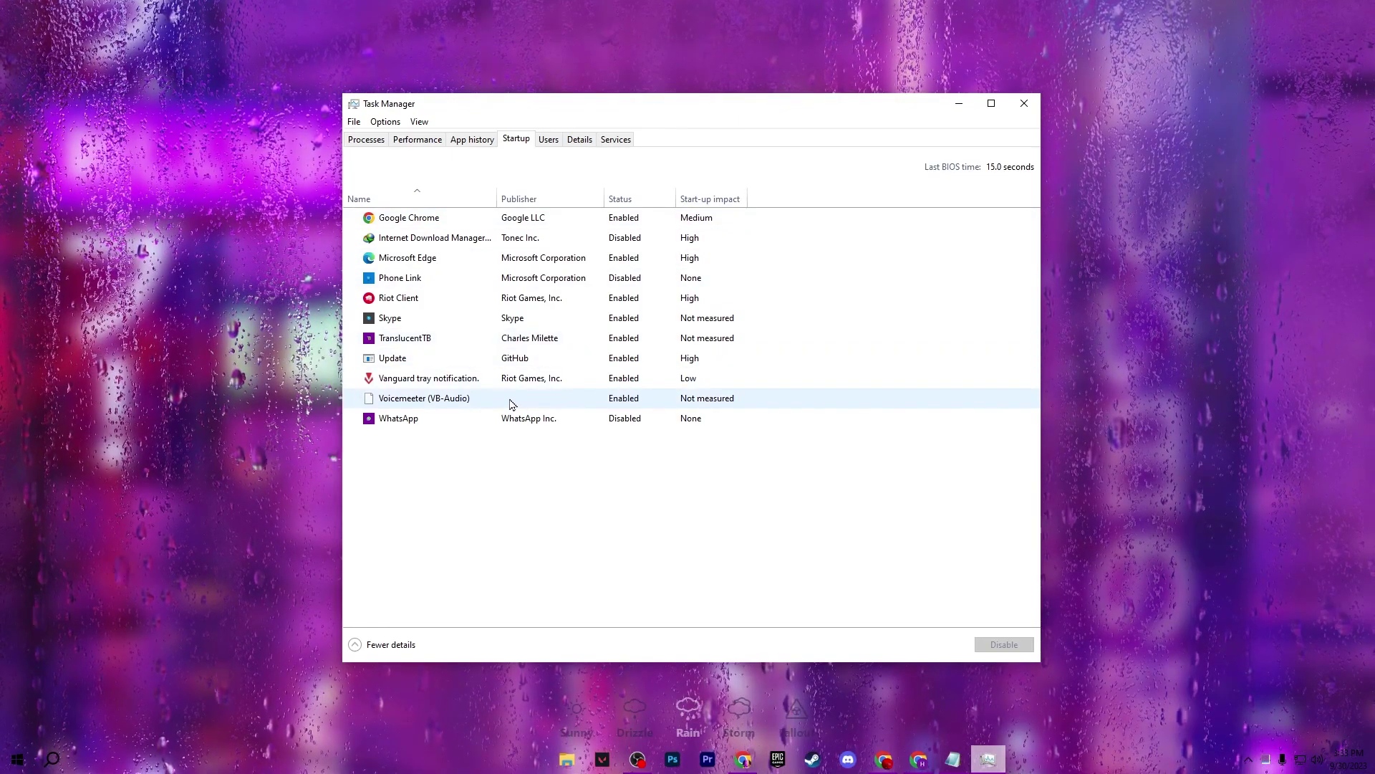
right_click(424, 244)
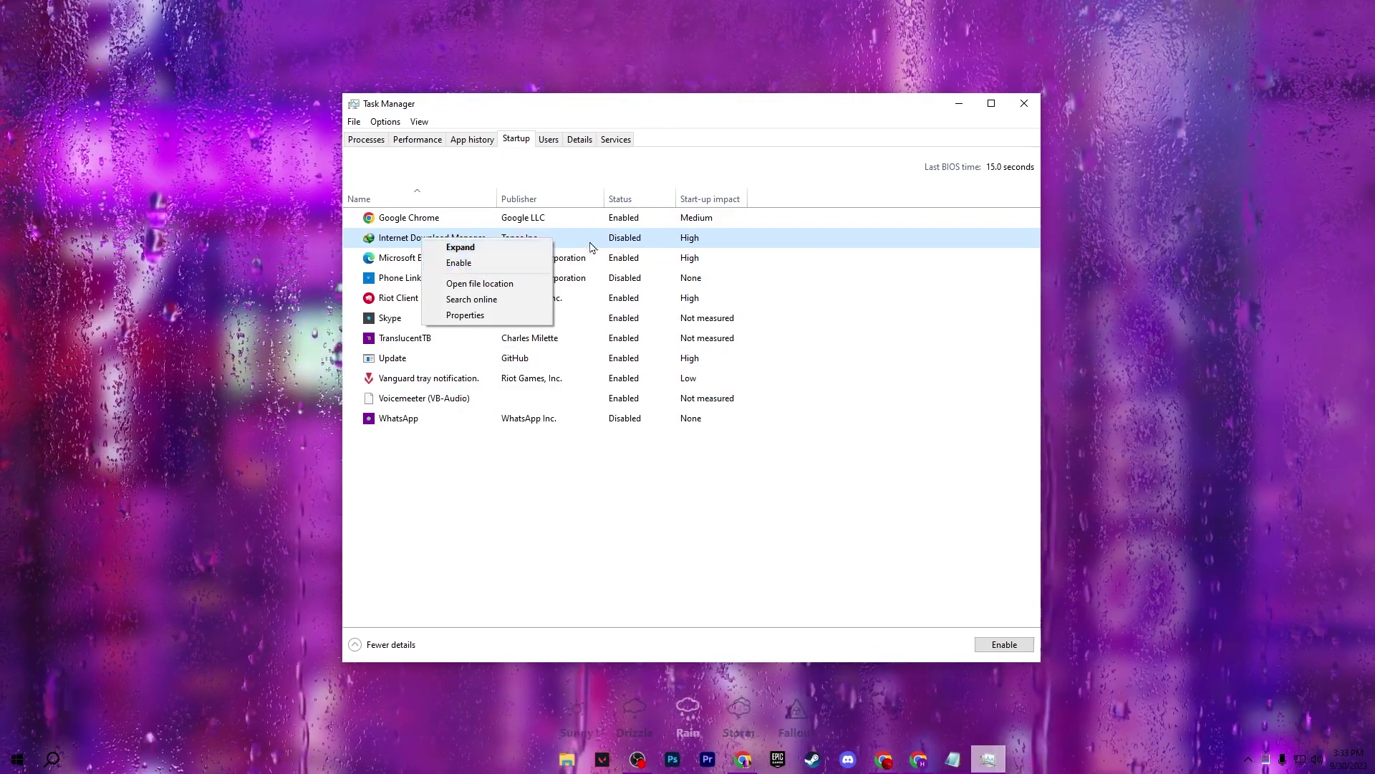
left_click(1024, 104)
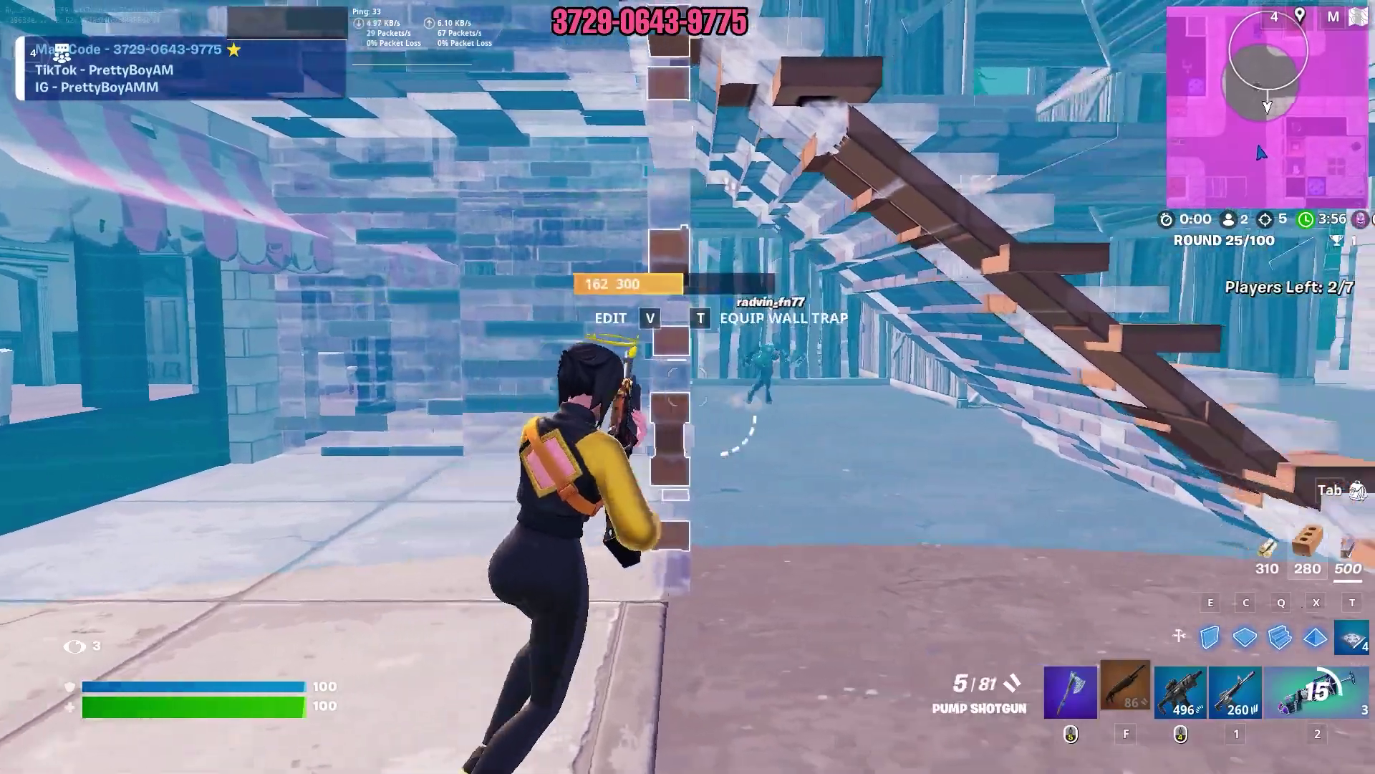
Step: Build stairs up toward the opponent, editing pieces while climbing, to eliminate them
key("w")
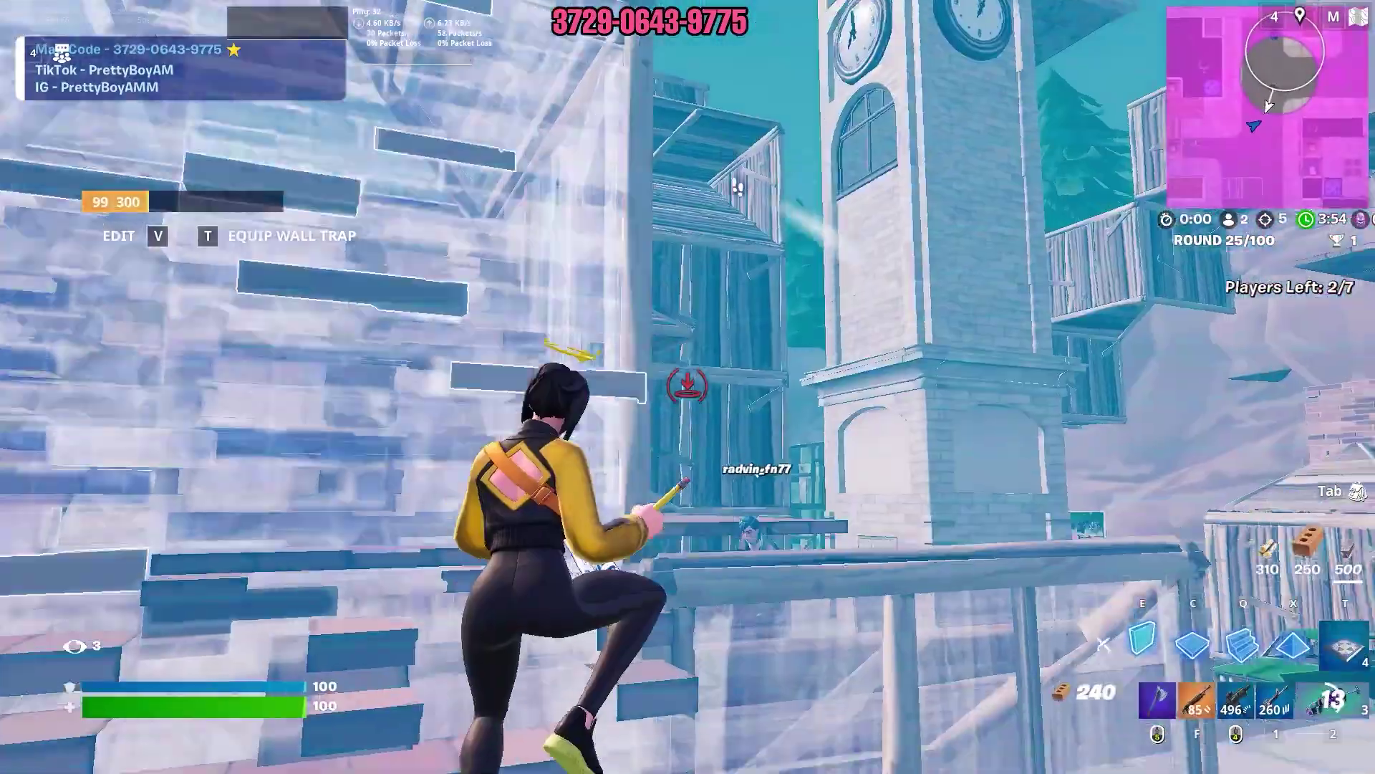
key("w")
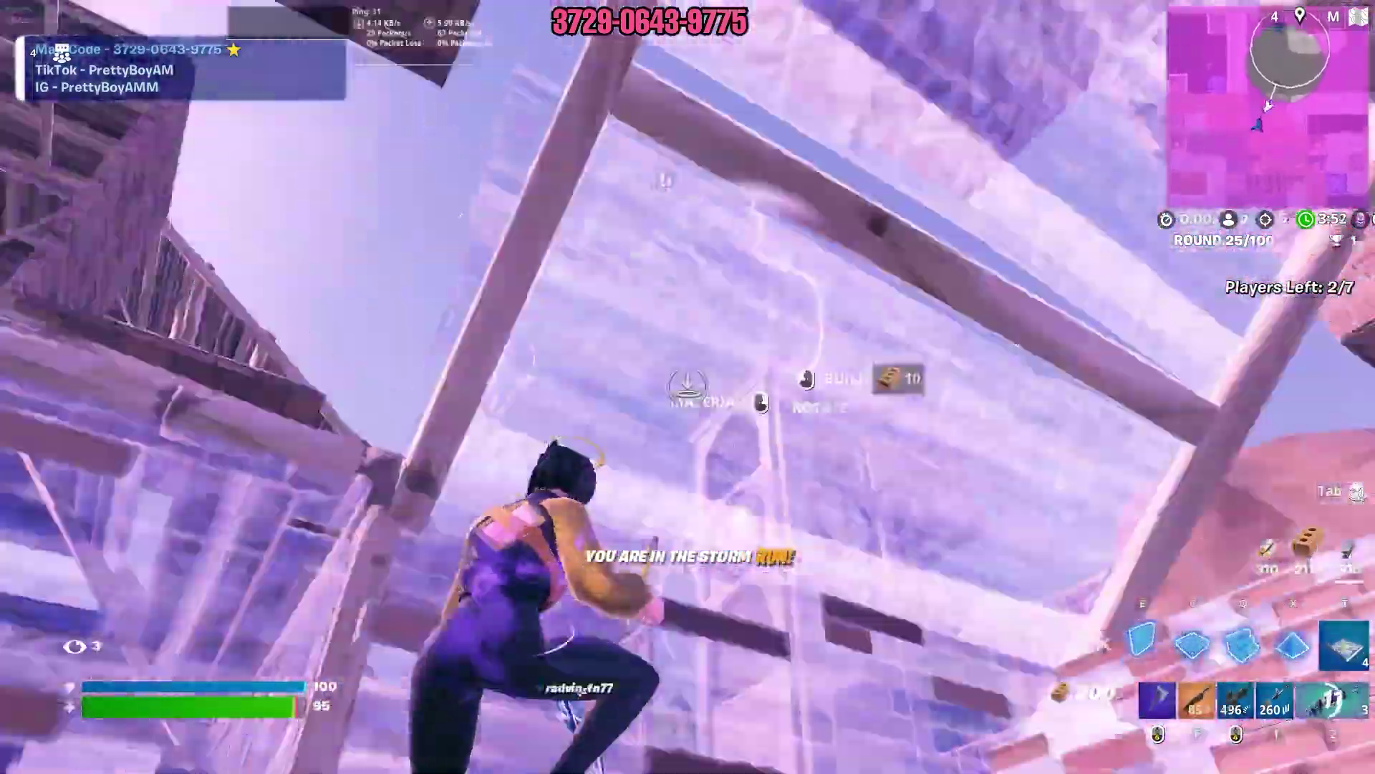
key("w")
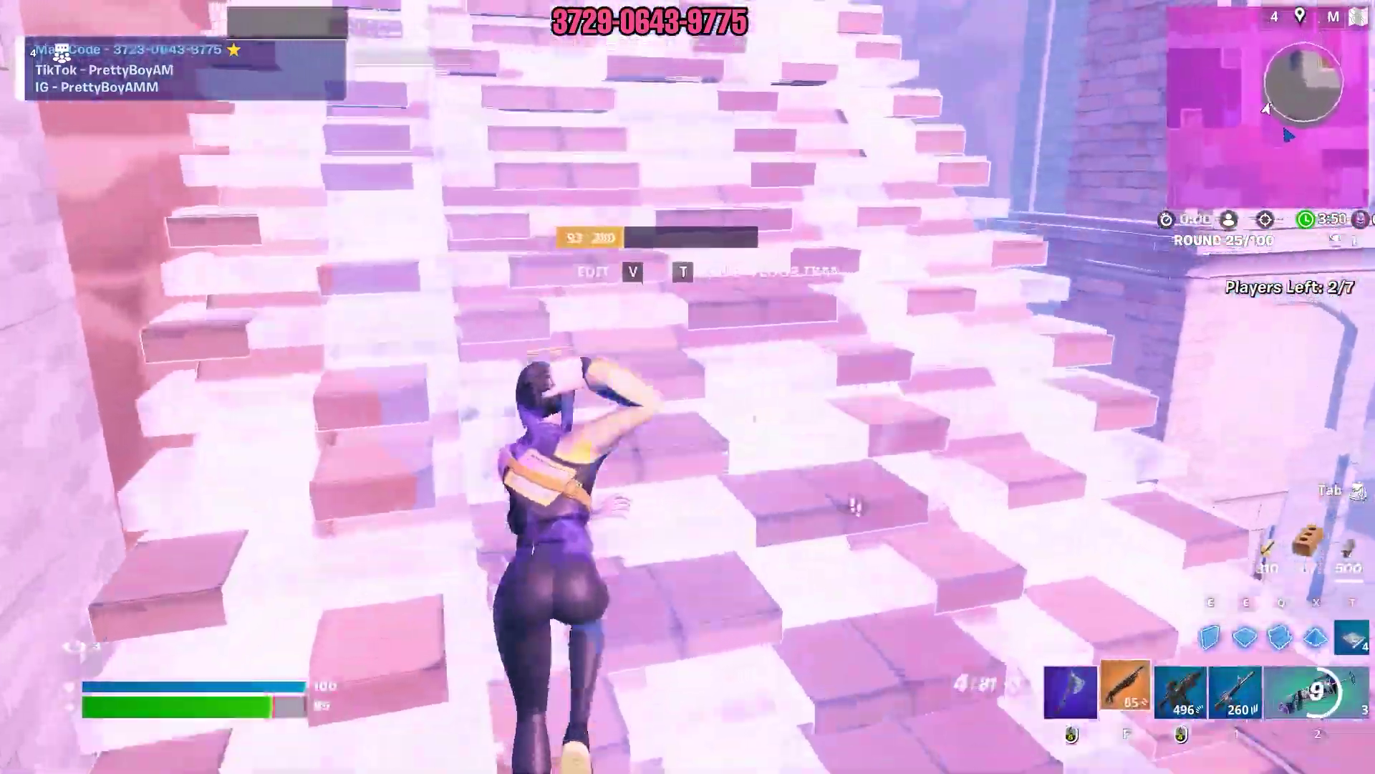
key("w")
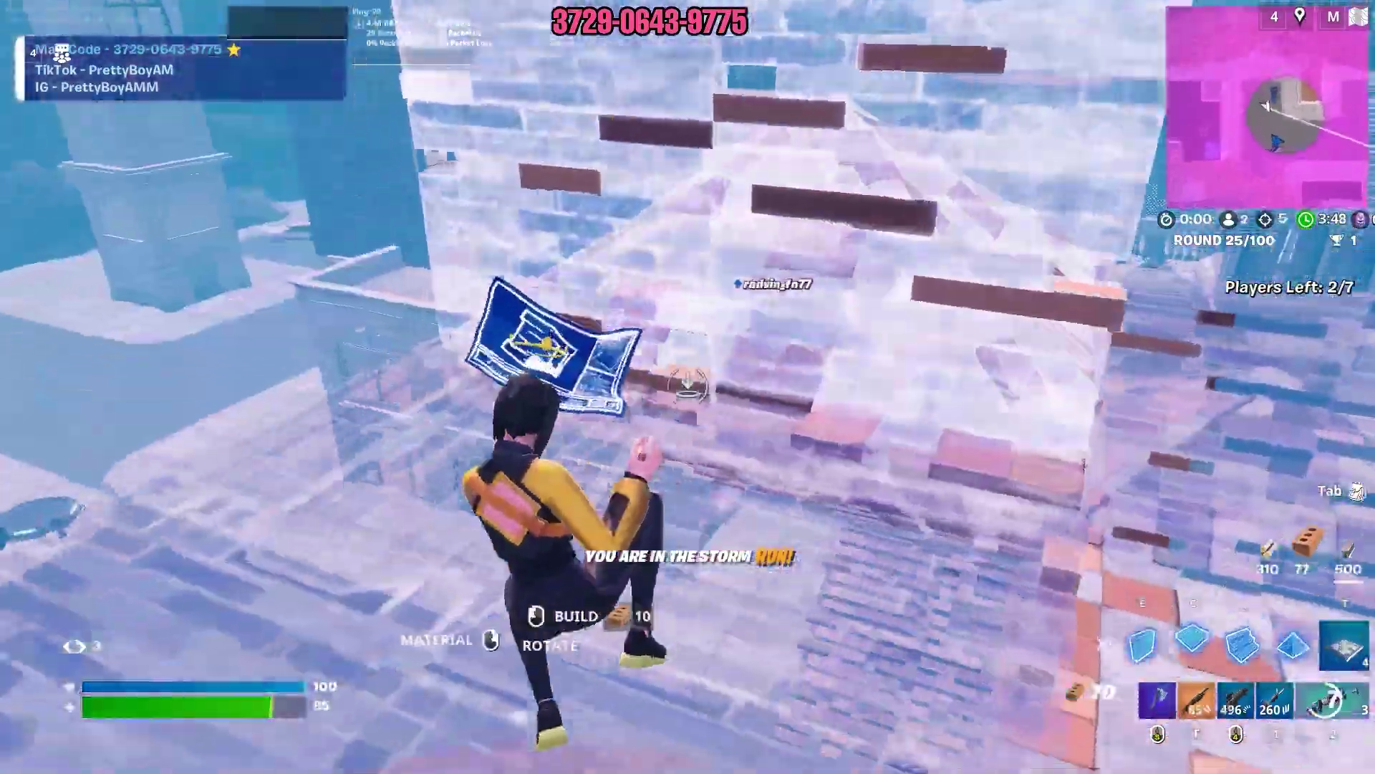
key("v")
key("v")
key("w")
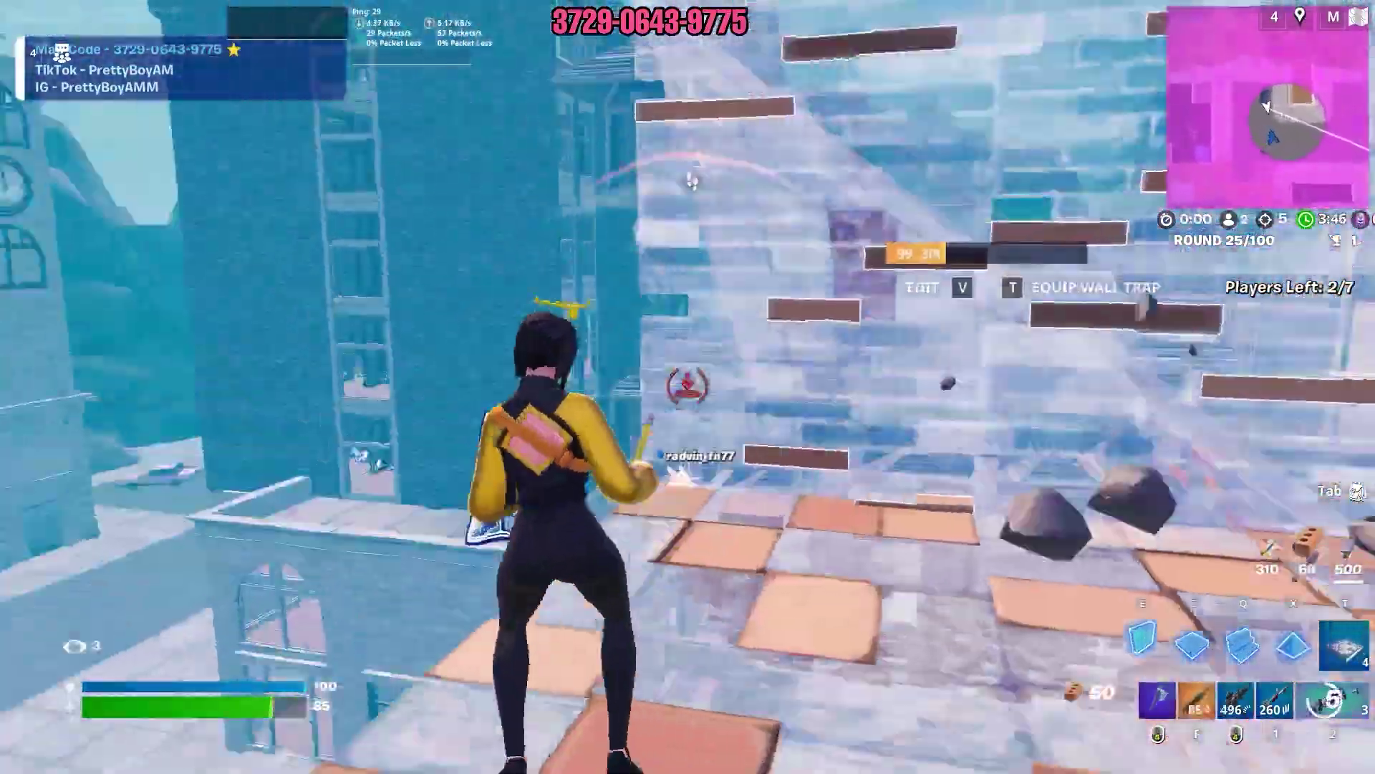